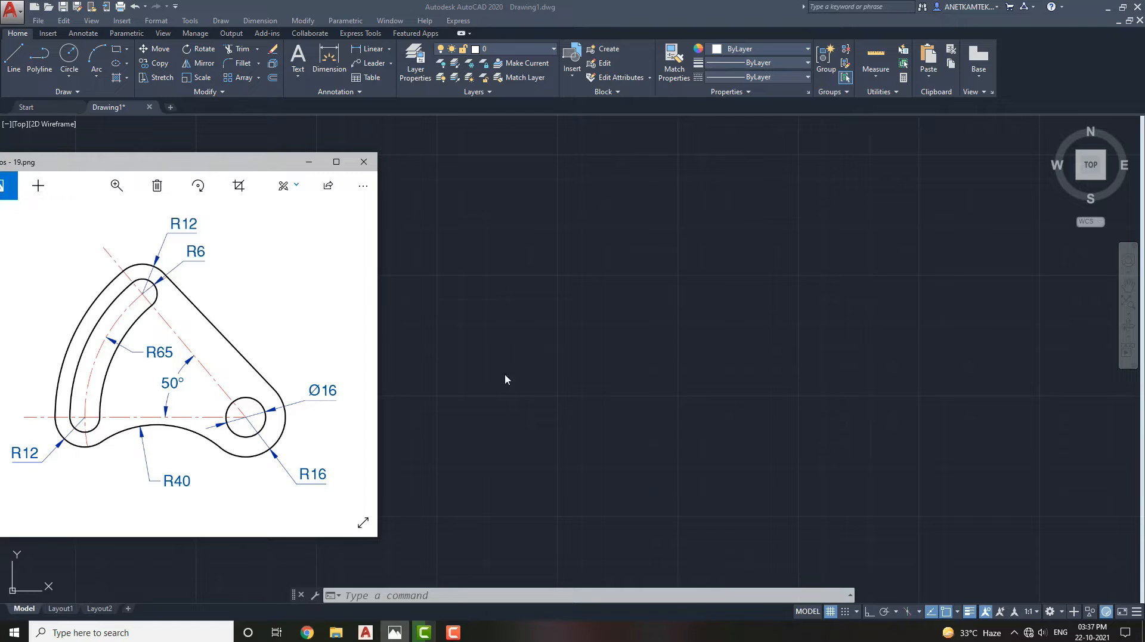
Draw a circle of diameter 16 in the empty area beside the reference image
click(558, 331)
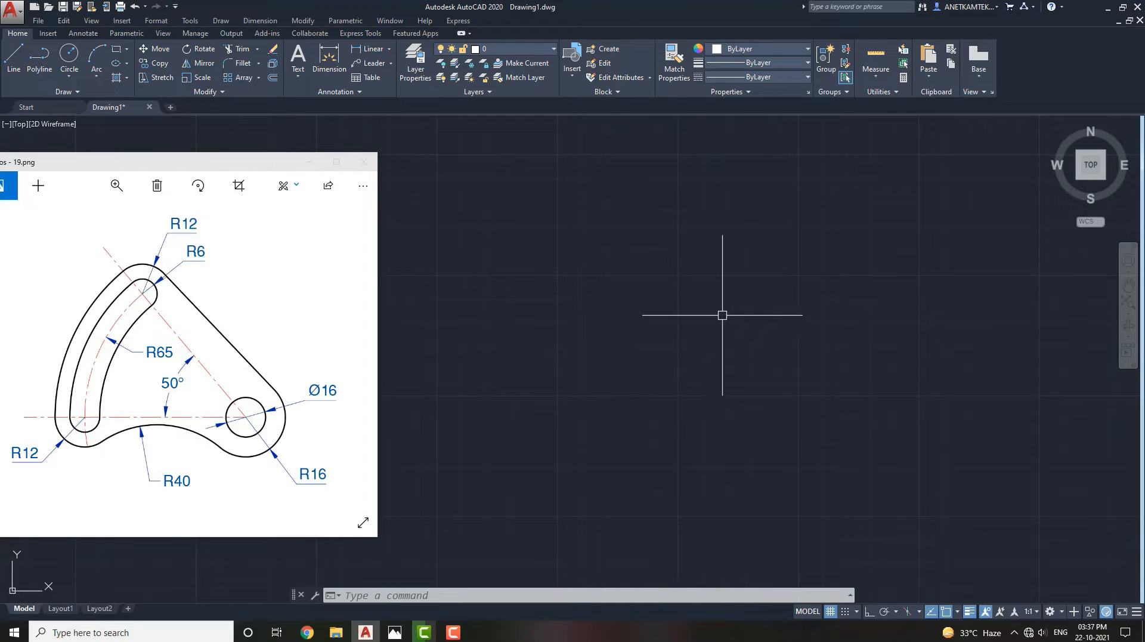
text(c)
key(Escape)
text(c)
key(Return)
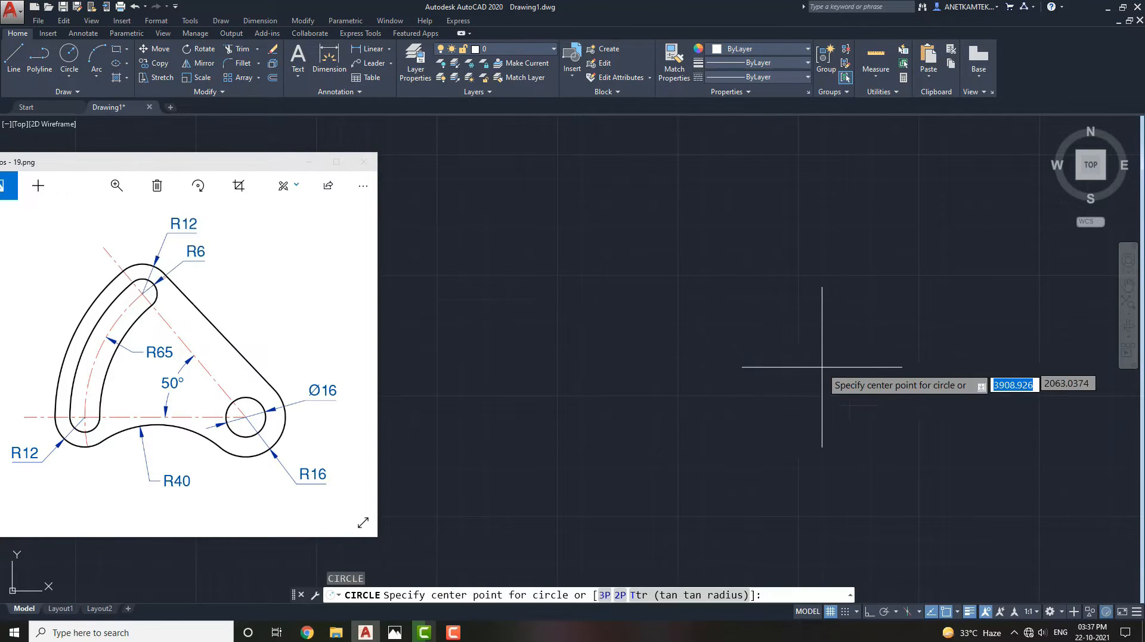
click(765, 348)
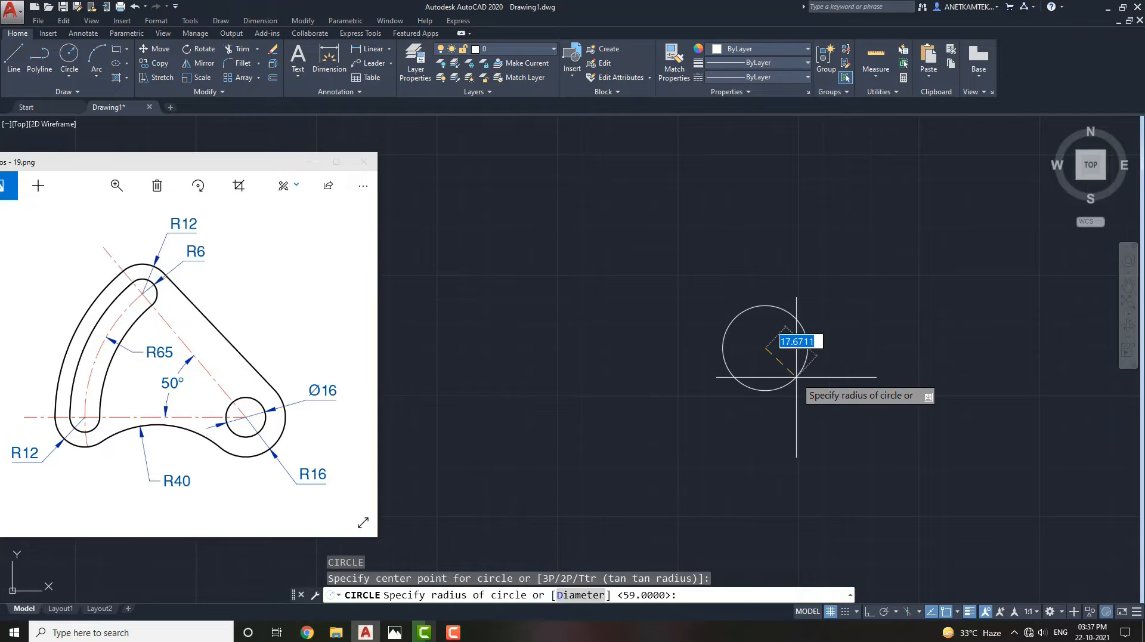
text(d)
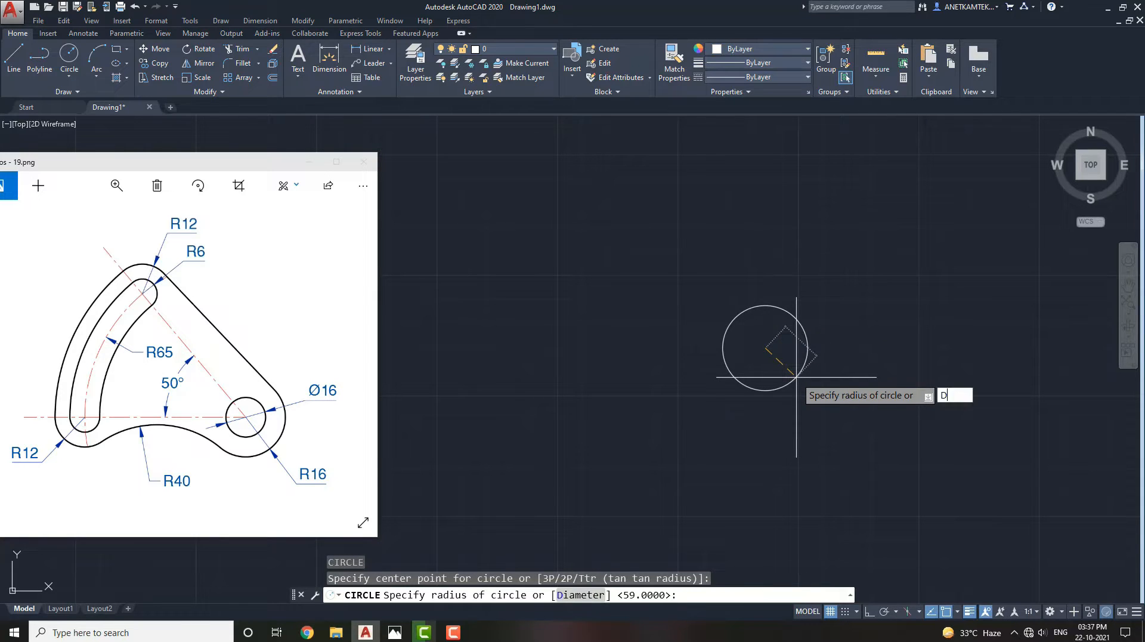
key(Return)
text(16)
key(Return)
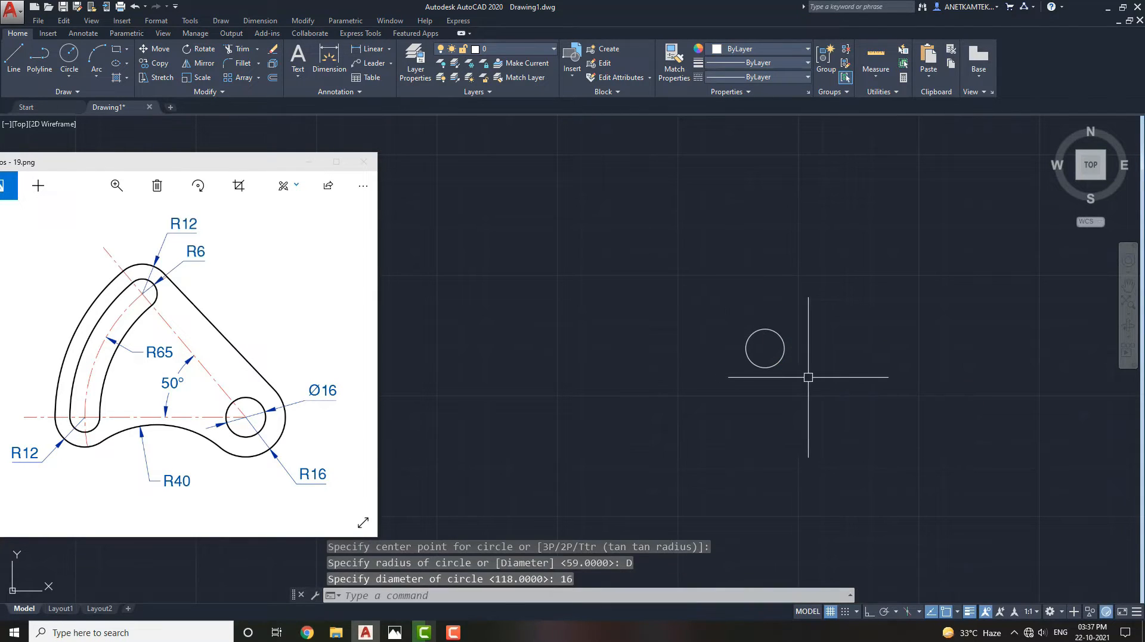
Draw a circle of radius 16 concentric with the diameter 16 circle
key(Return)
scroll(767, 365, up, 2)
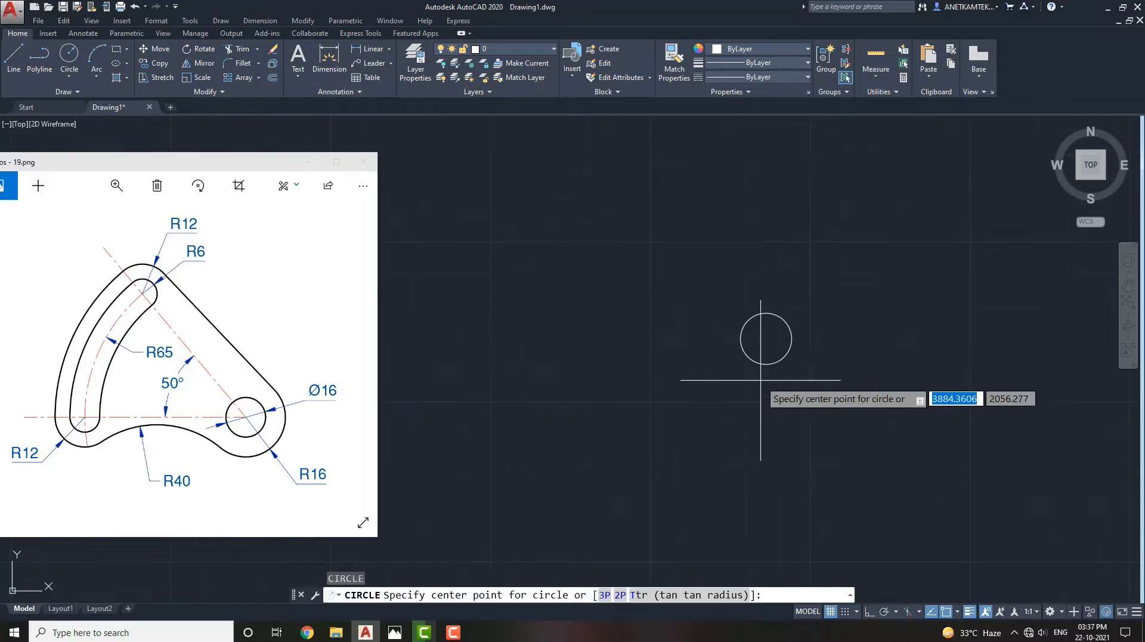
click(766, 335)
text(16)
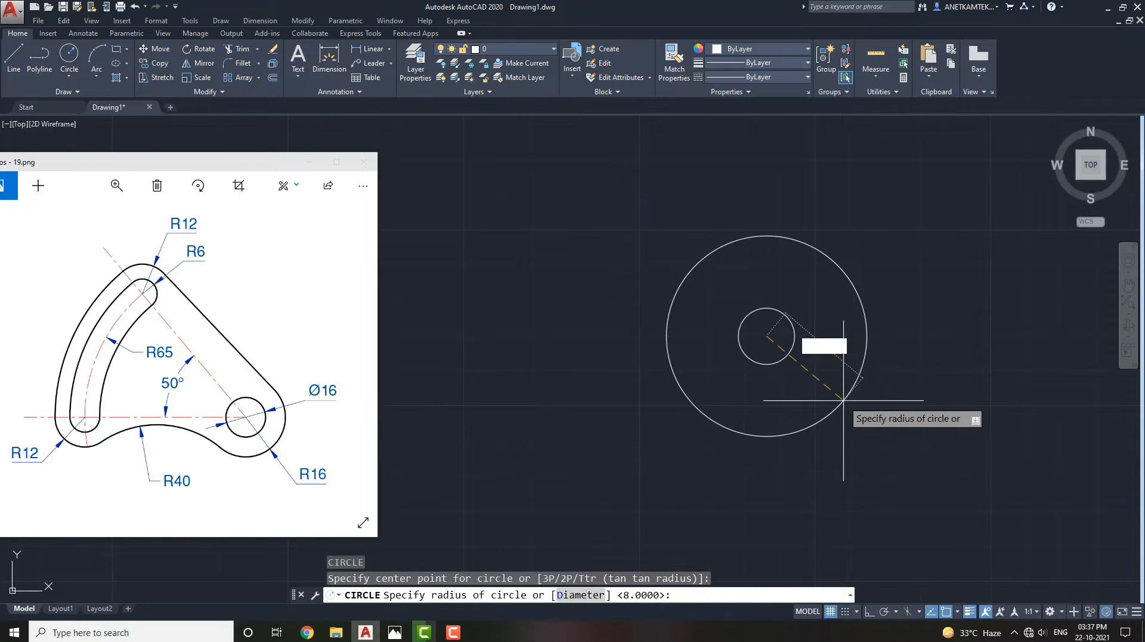
key(Return)
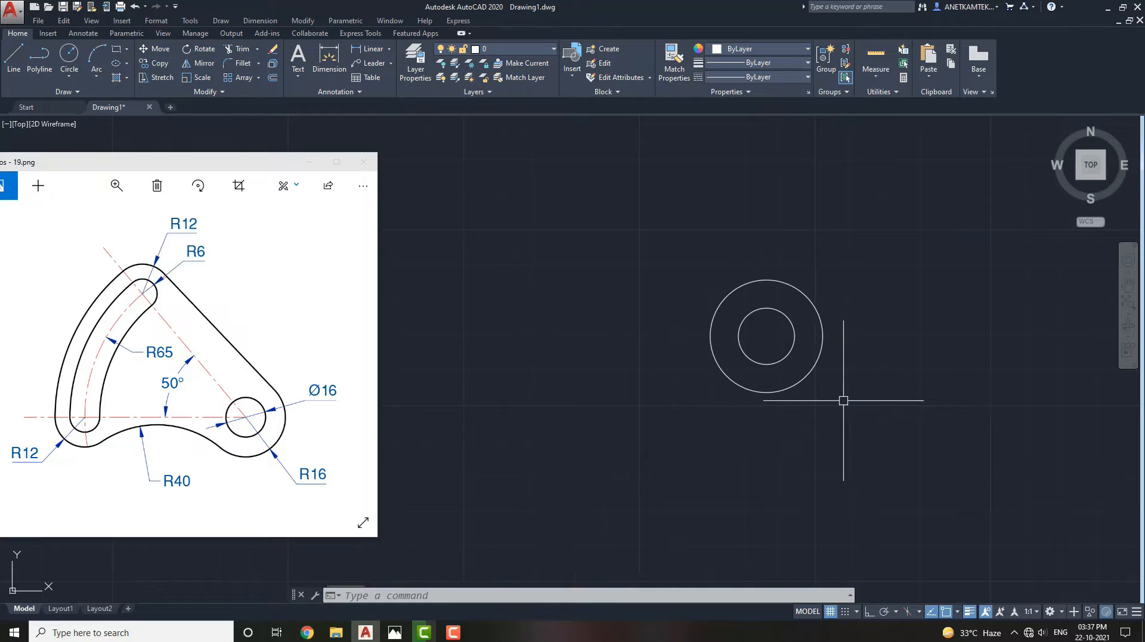
Draw a construction circle of radius 65 from the same center as the two existing circles
scroll(844, 396, down, 2)
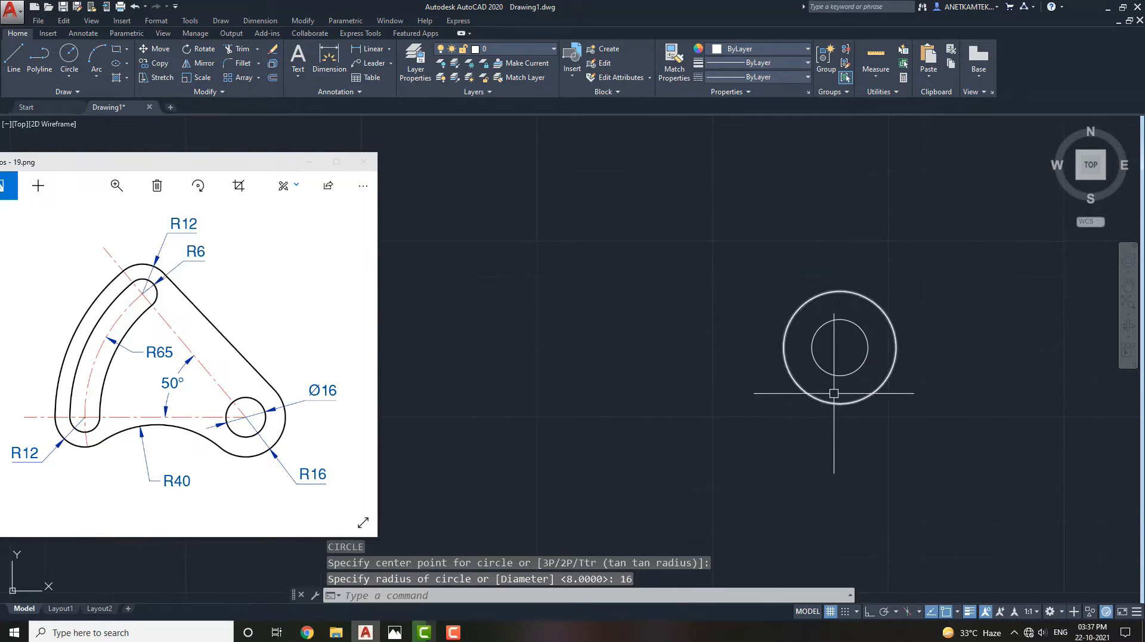
key(Return)
click(840, 347)
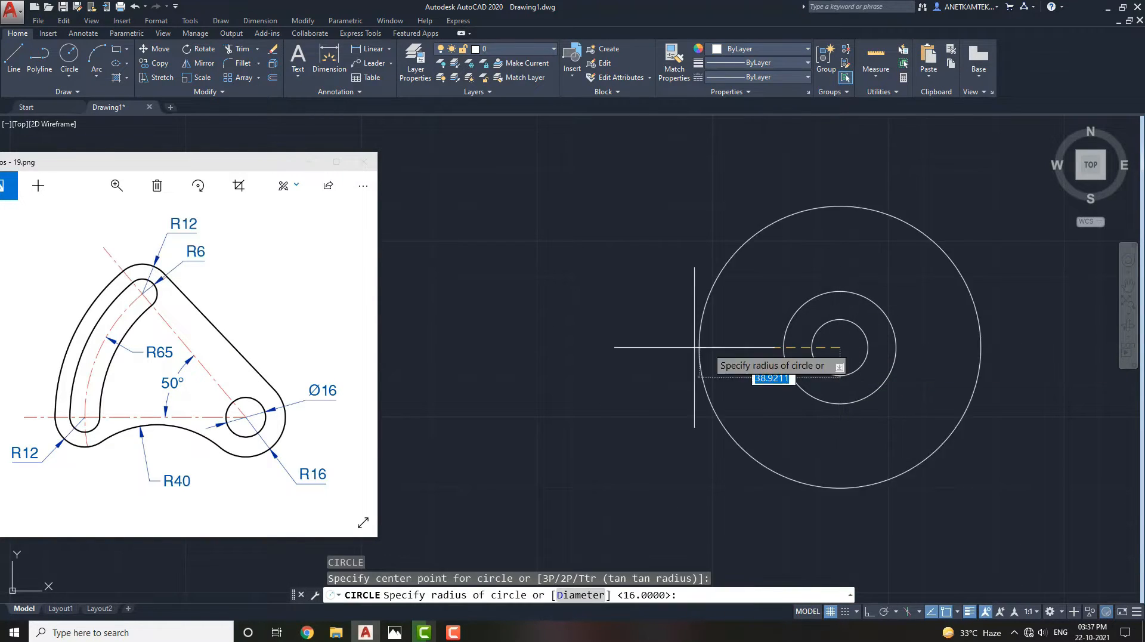
text(65)
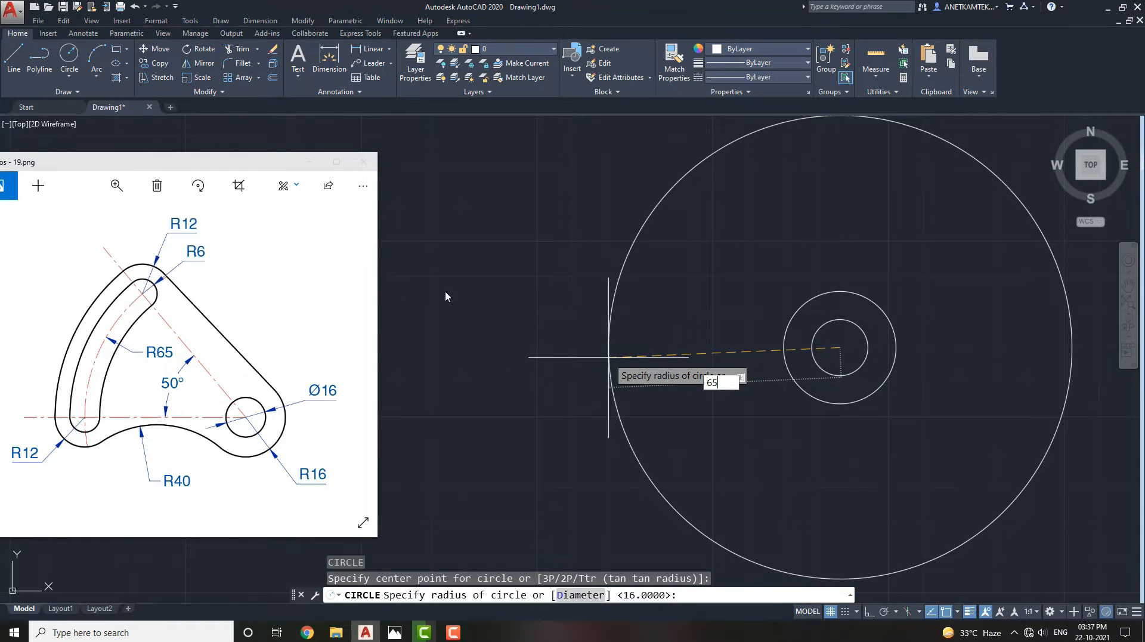
key(Return)
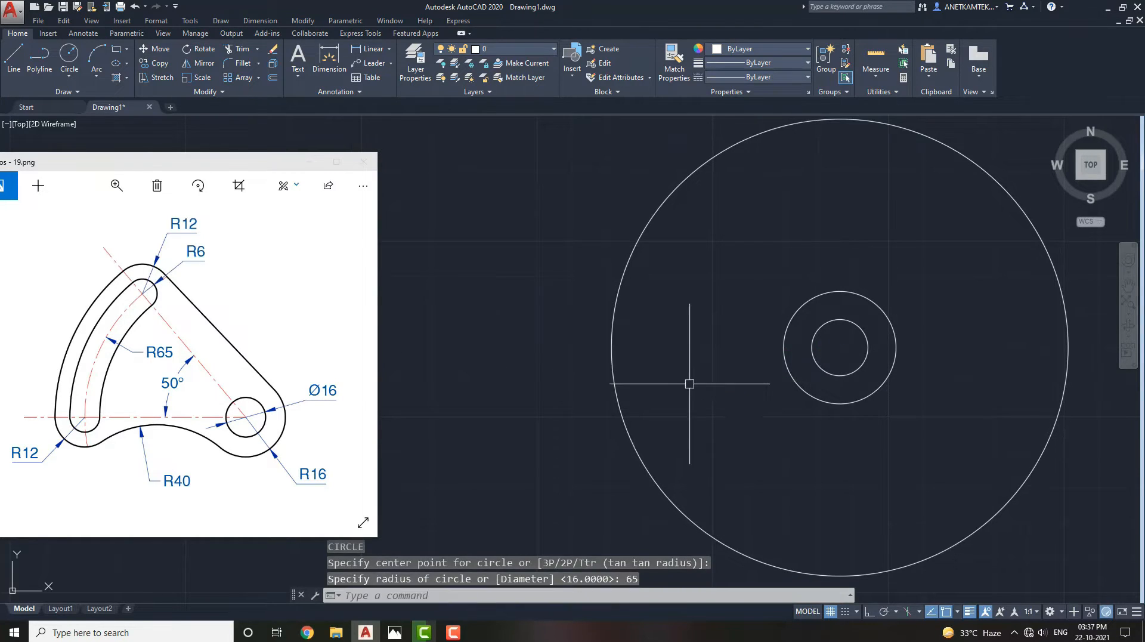
With Ortho on, draw a horizontal line from the common center leftward past the radius 65 circle
middle_drag(693, 386, 673, 405)
text(l)
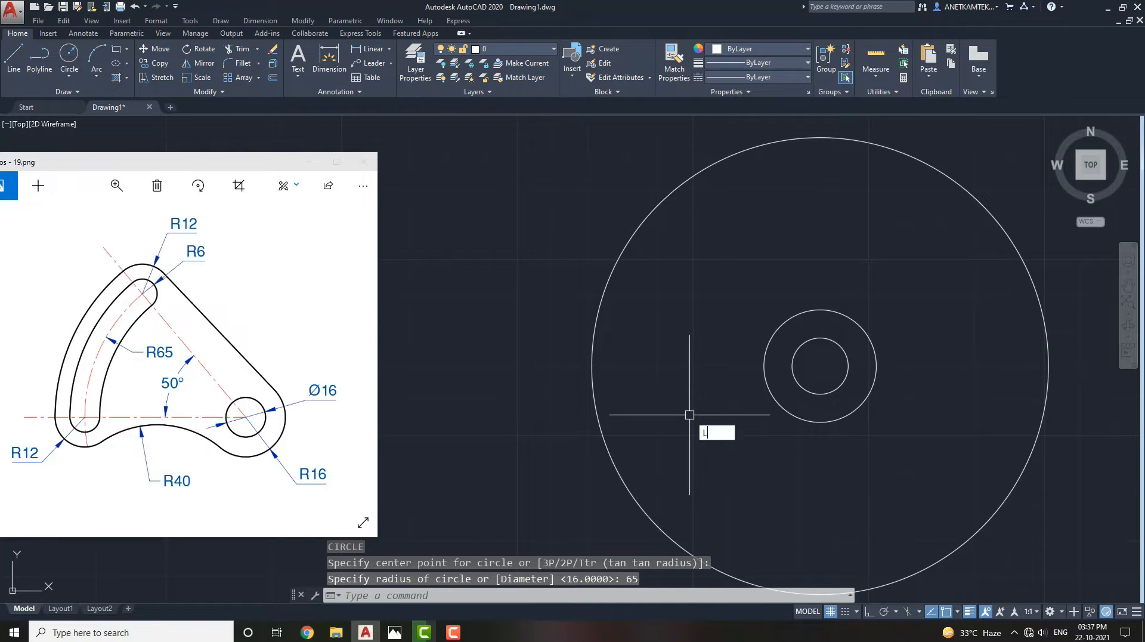
key(Return)
click(820, 365)
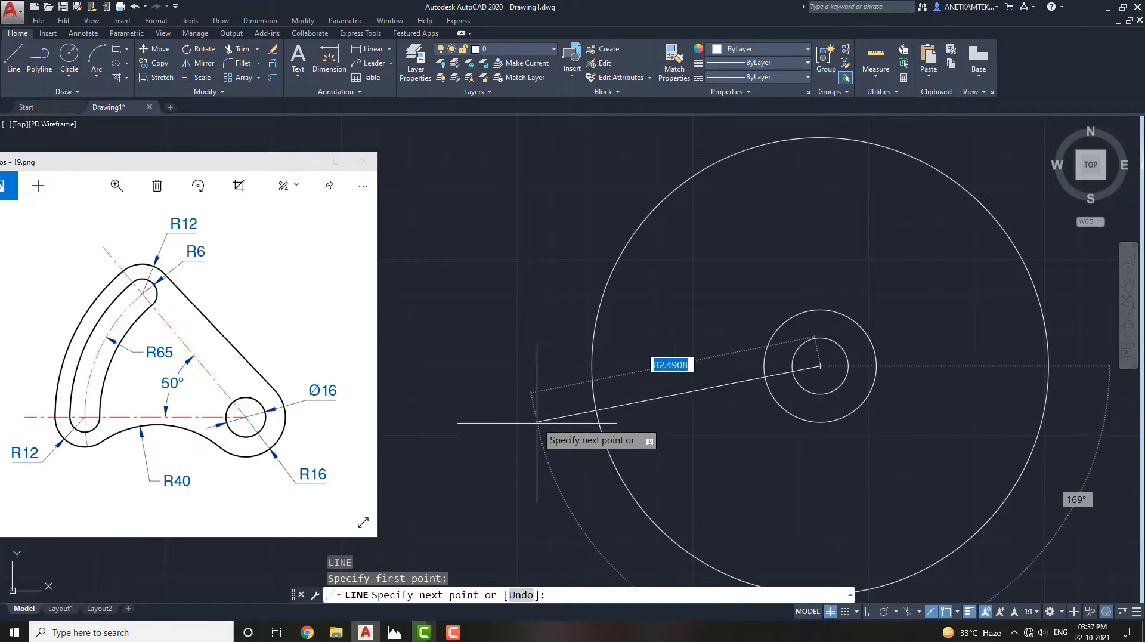
key(F8)
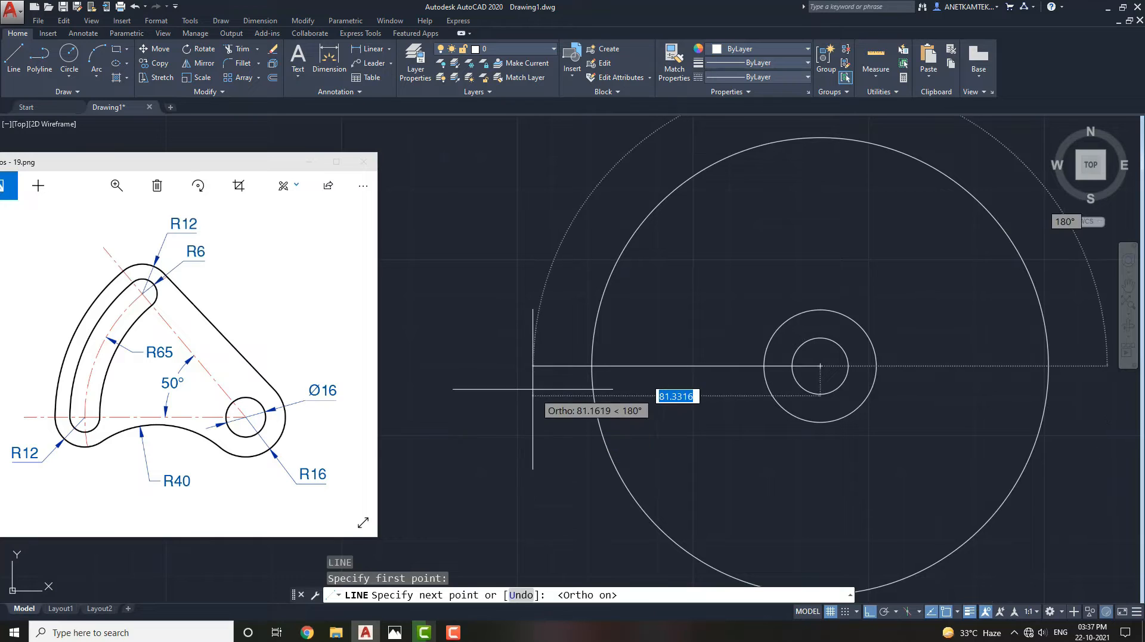
click(507, 374)
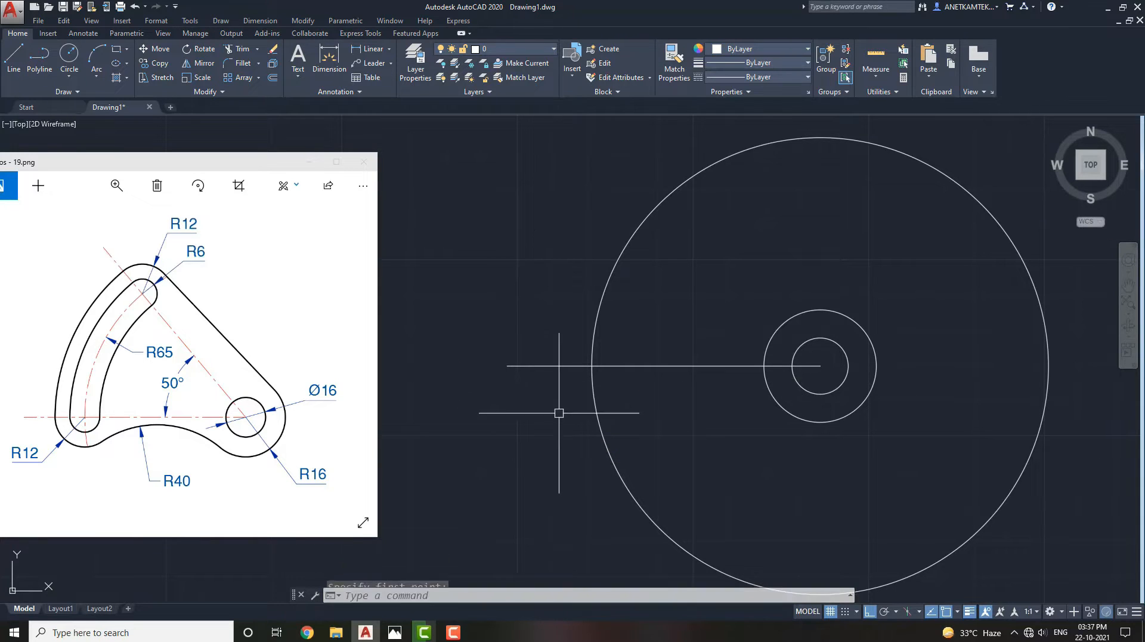
key(Escape)
With Ortho off, draw a line about 95 units long from the common center at 130°, past the radius 65 circle
middle_drag(557, 409, 530, 430)
scroll(503, 397, down, 1)
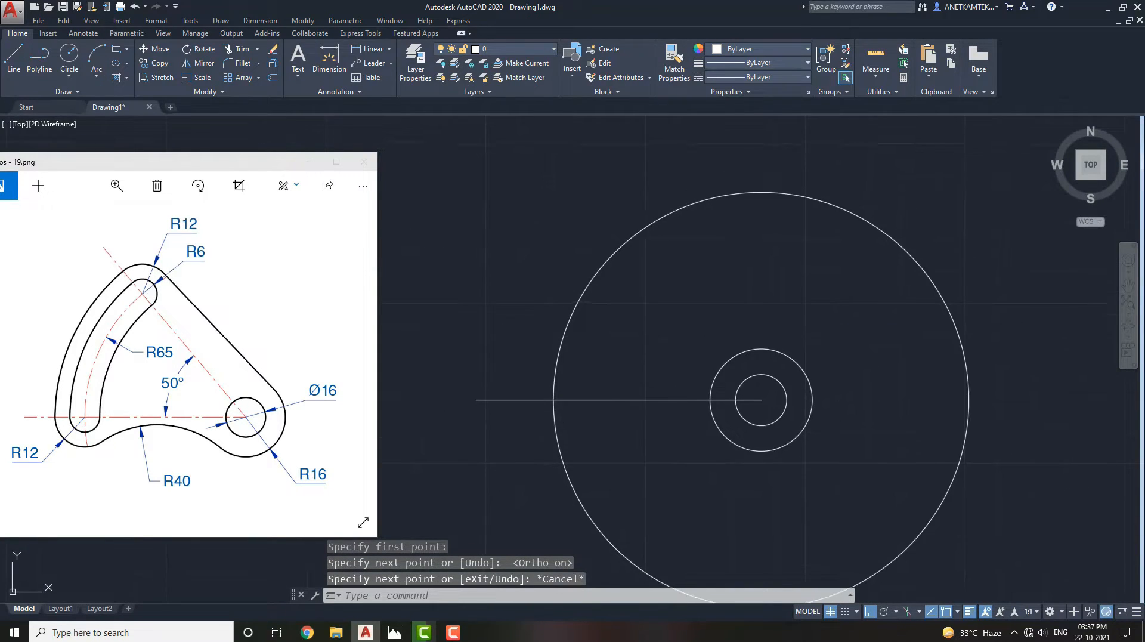
middle_drag(606, 399, 606, 414)
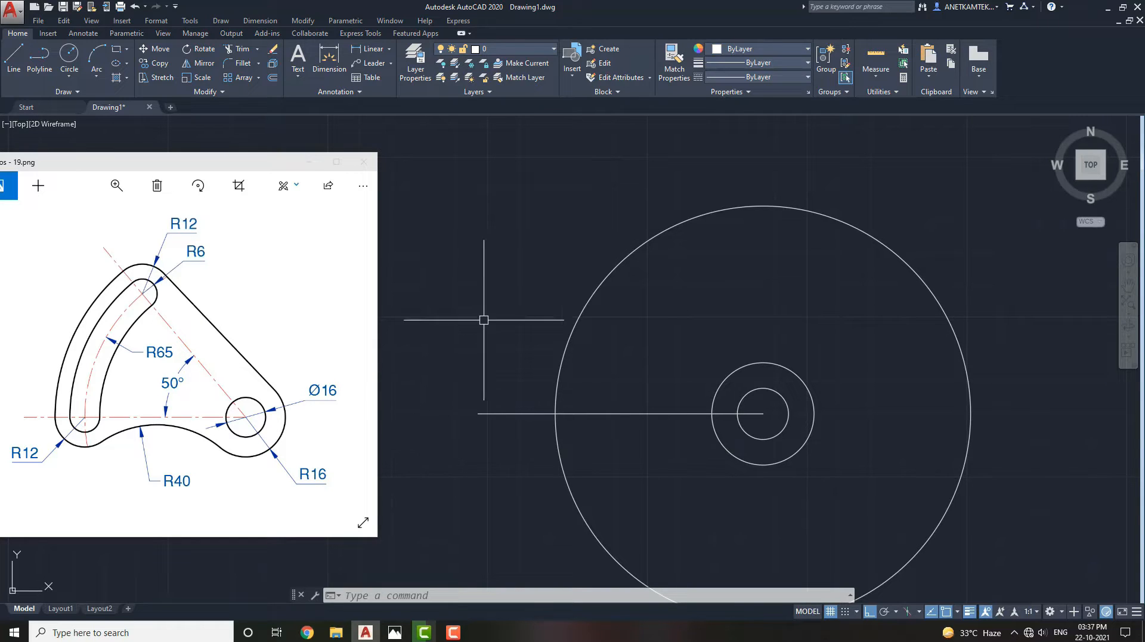
text(l)
key(Return)
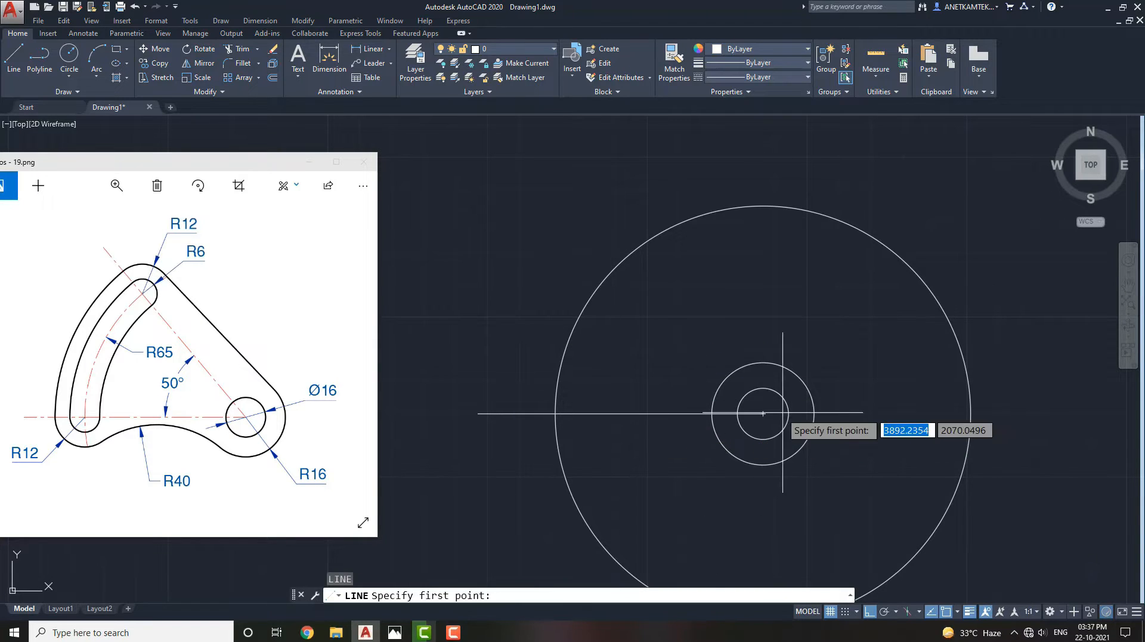
click(763, 413)
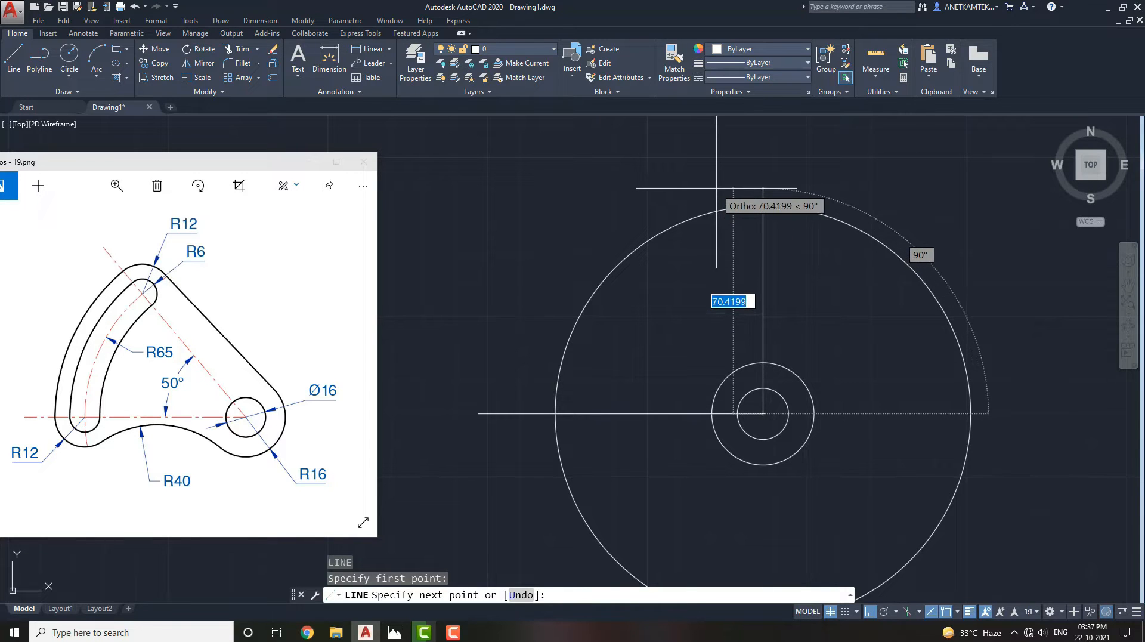
key(F8)
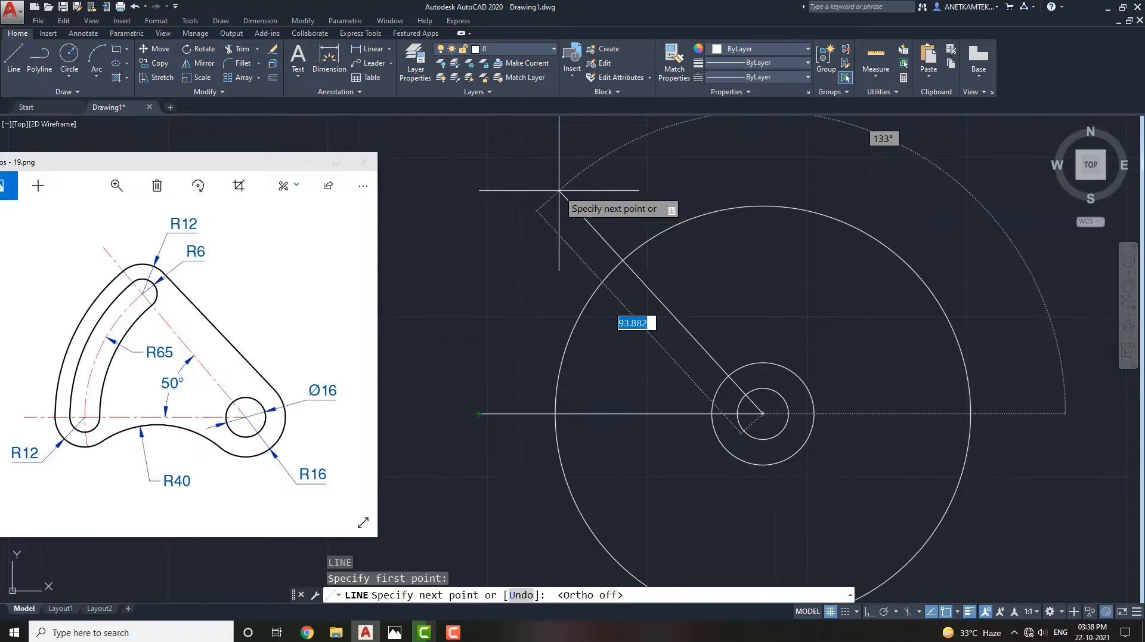
key(Tab)
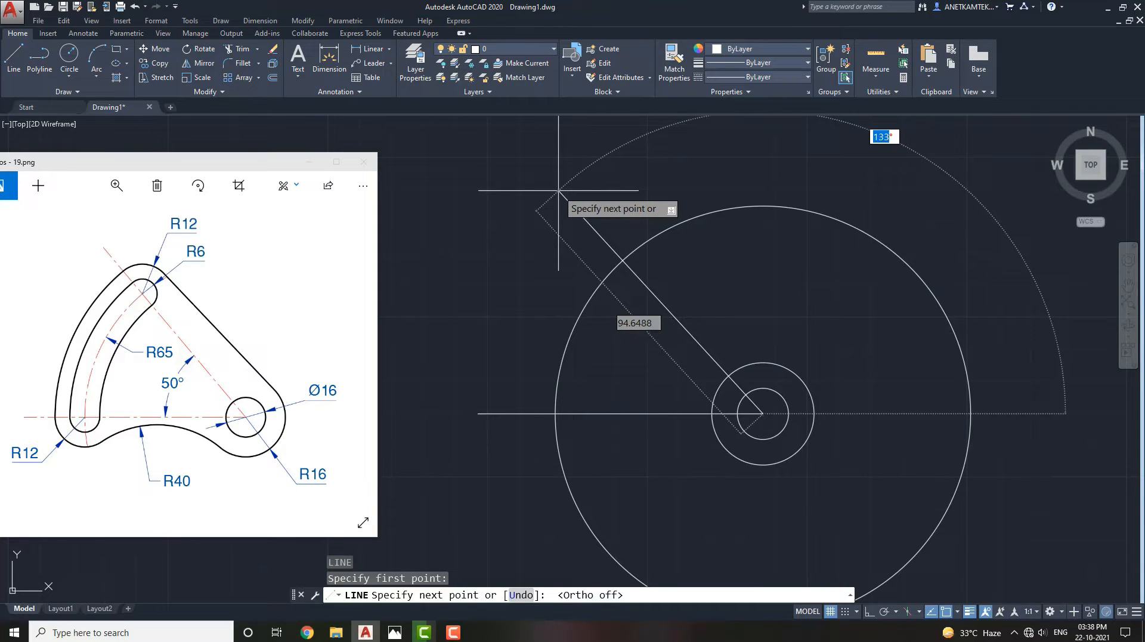
text(13)
key(Return)
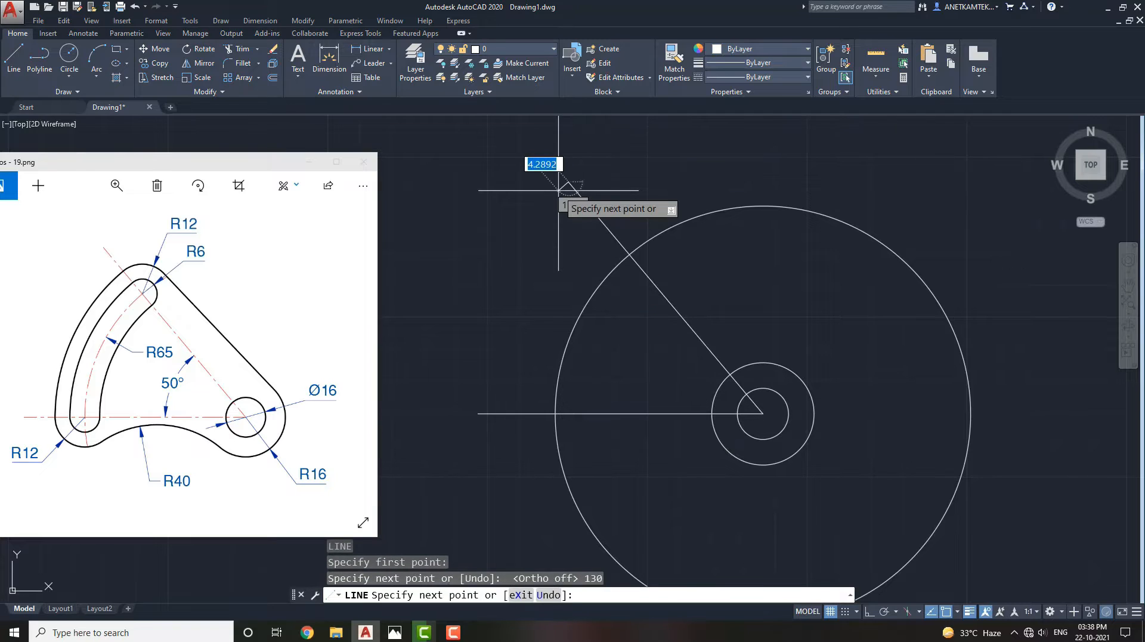
key(Escape)
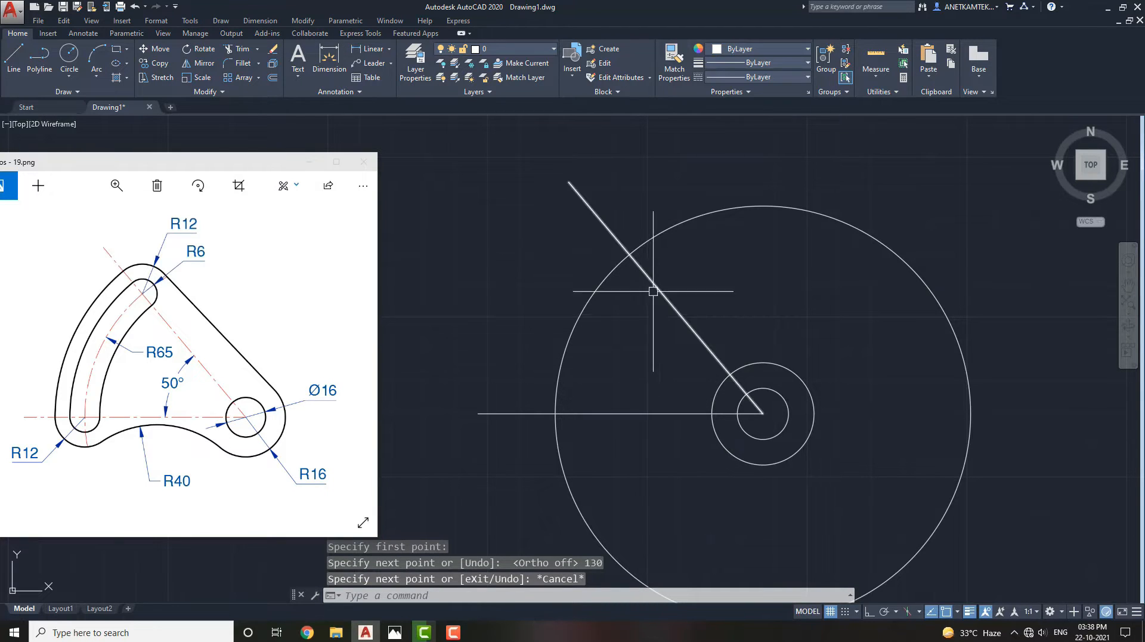
Check the angle between the inclined and horizontal lines with an Angular dimension, without placing it
click(389, 48)
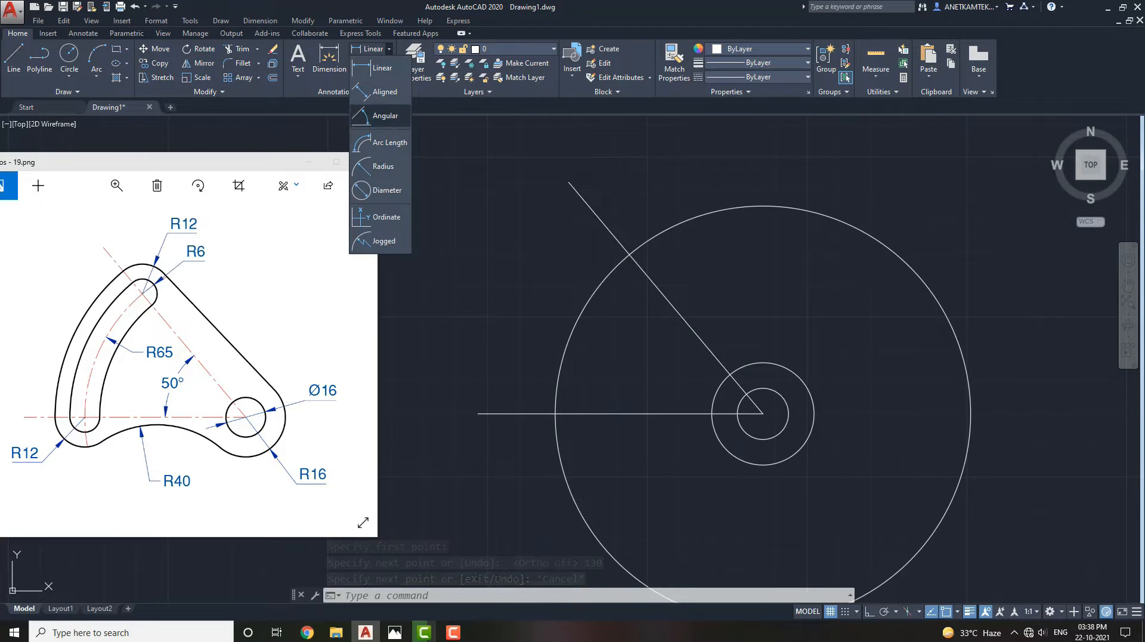
click(386, 115)
click(655, 279)
click(631, 413)
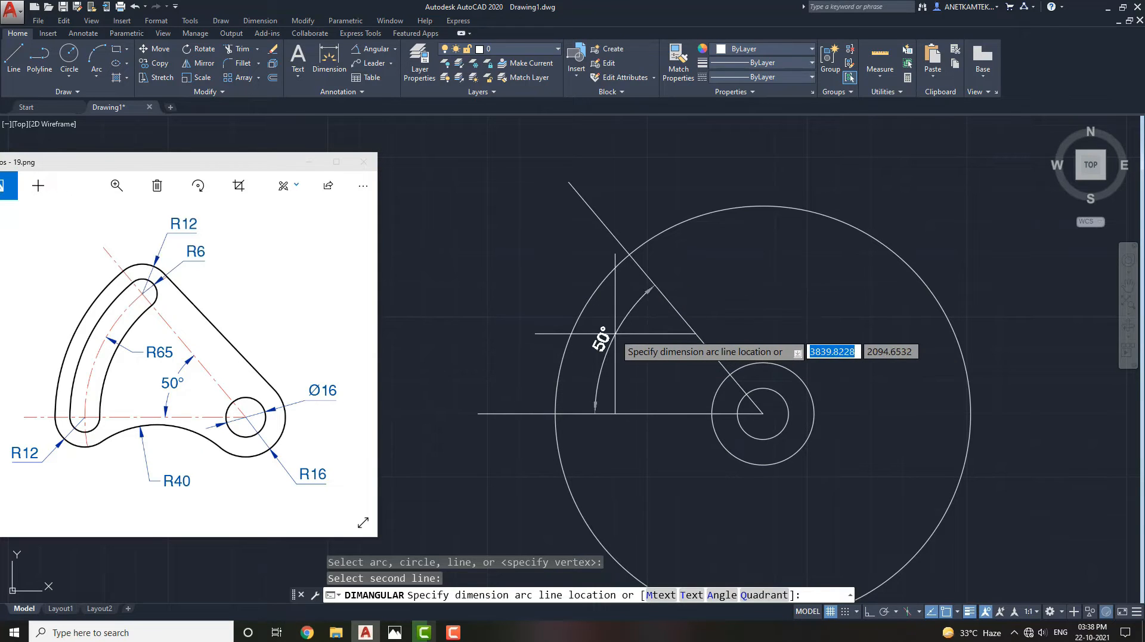
key(Escape)
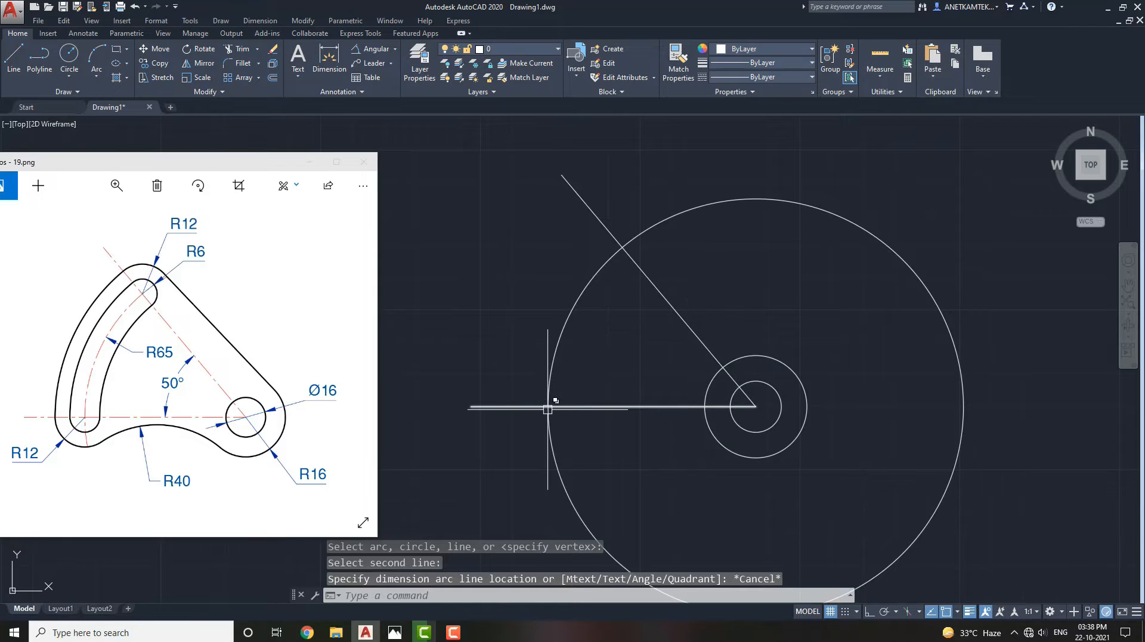
Draw a circle of radius 6 centered where the horizontal line crosses the radius 65 circle
middle_drag(549, 407, 594, 398)
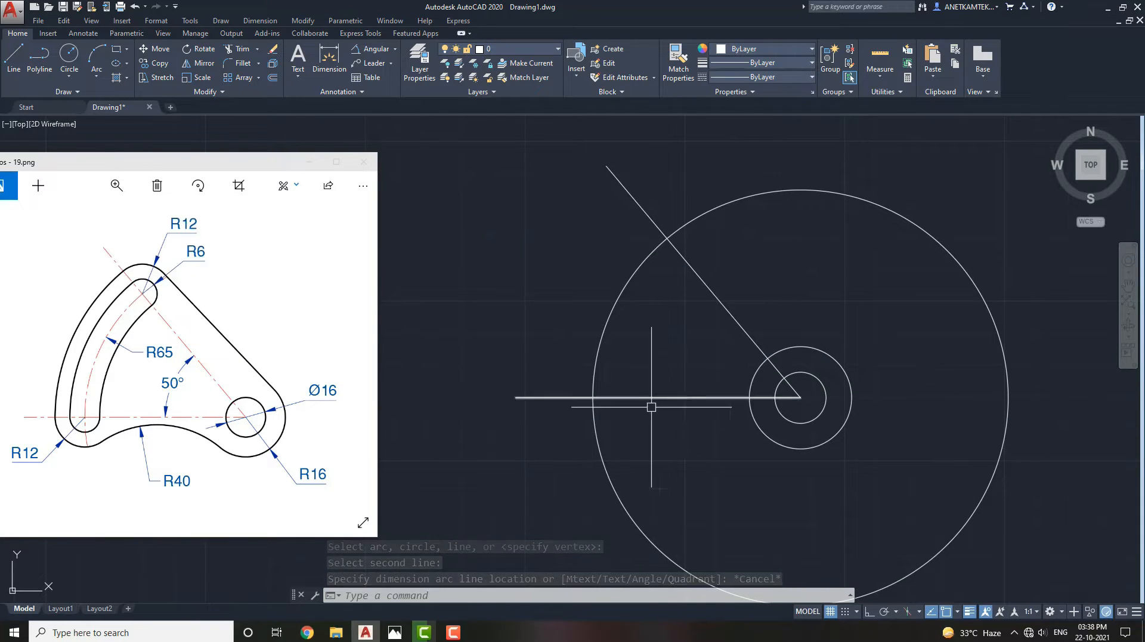
text(c)
key(Return)
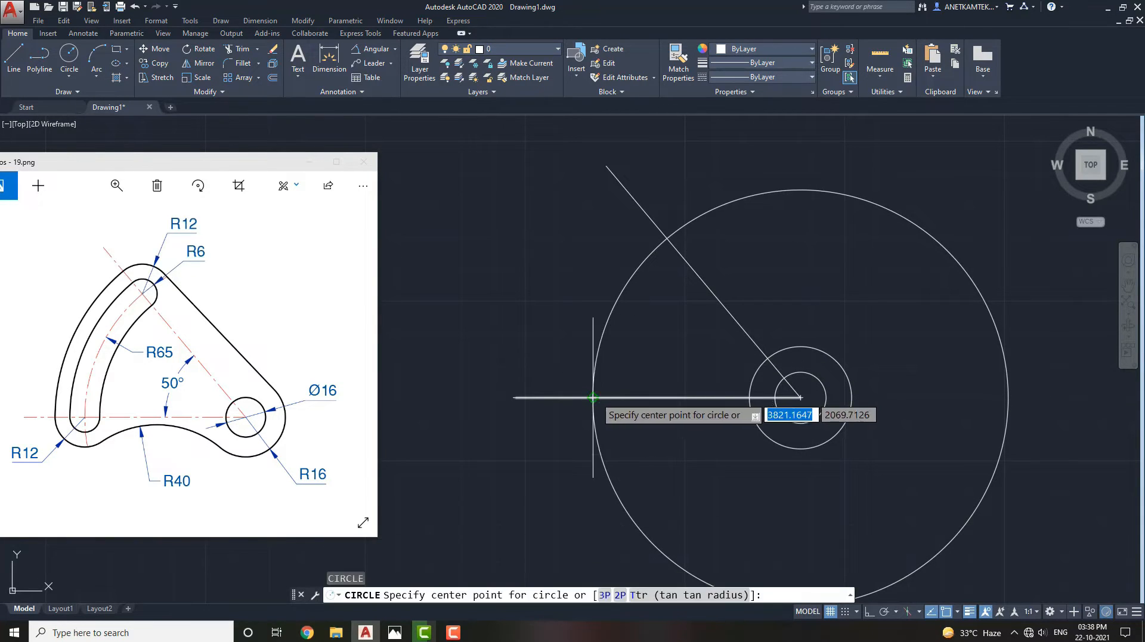
click(593, 397)
text(6)
key(Return)
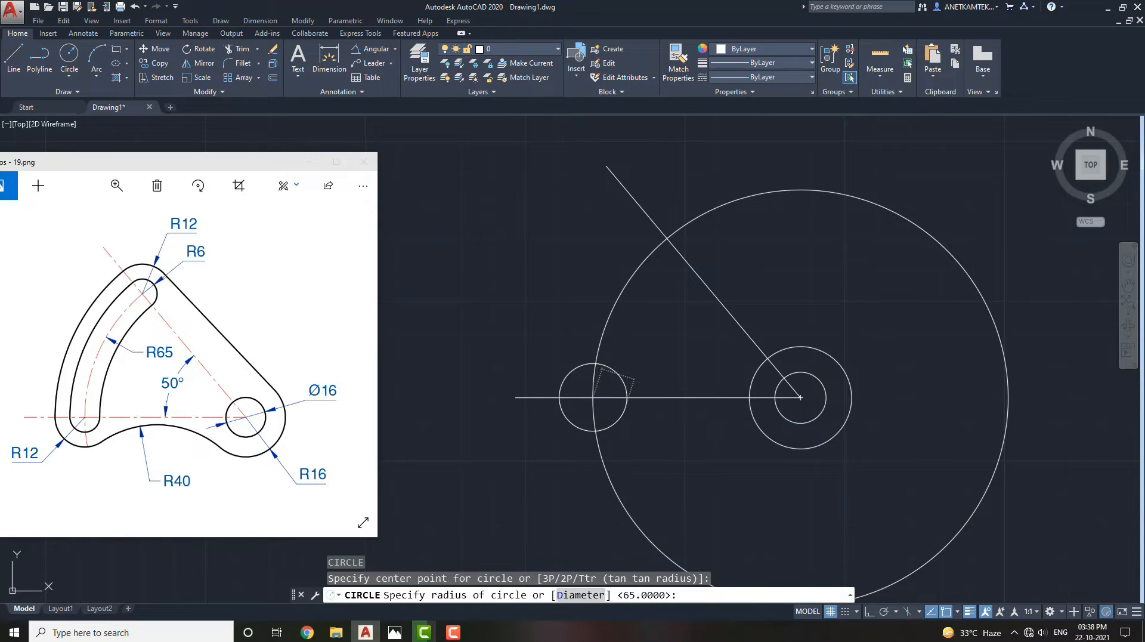
Draw a circle of radius 12 concentric with the radius 6 circle on the horizontal line
text(c)
key(Return)
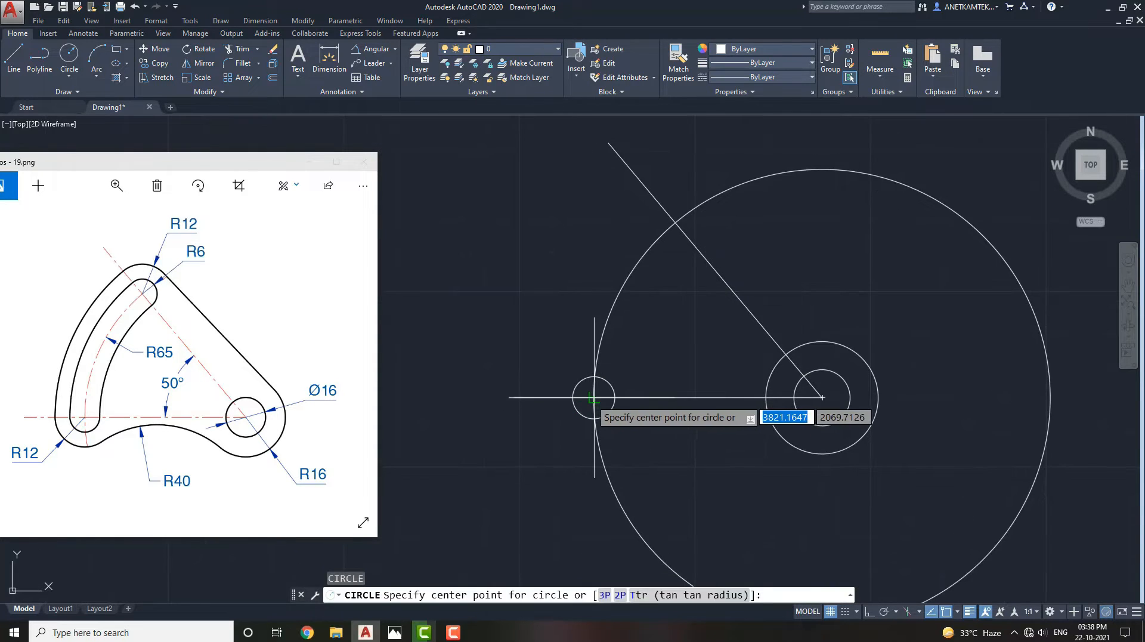
scroll(593, 398, up, 1)
click(593, 397)
text(12)
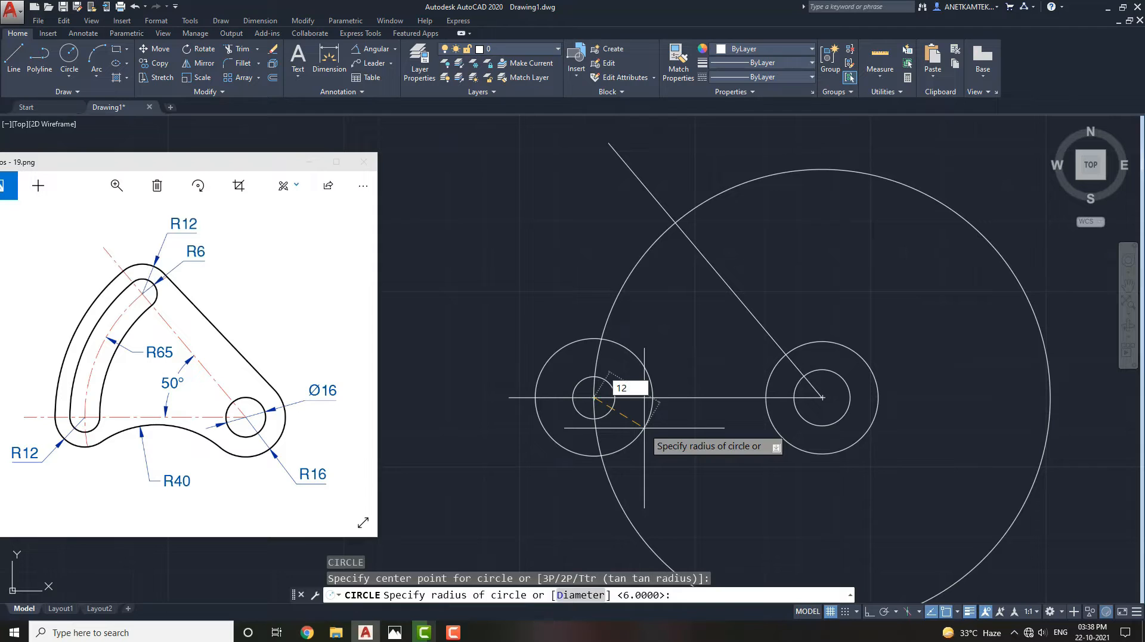
key(Return)
Copy the radius 6 and radius 12 circles from their center to where the inclined line crosses the radius 65 circle
middle_drag(639, 427, 605, 444)
click(578, 402)
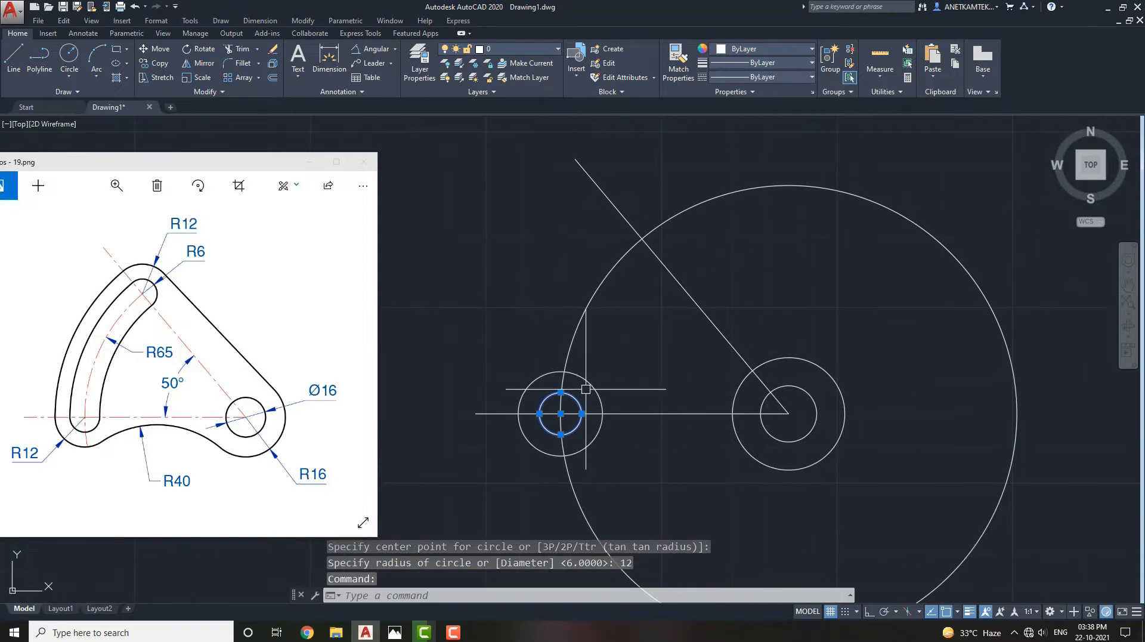
click(600, 394)
text(co)
key(Return)
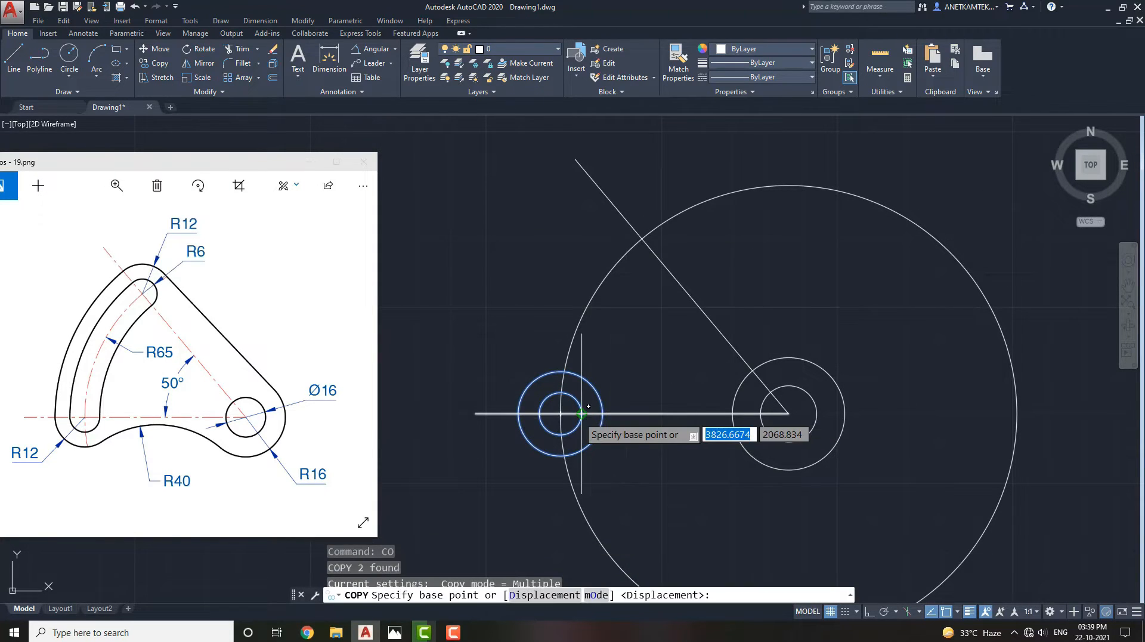
click(560, 414)
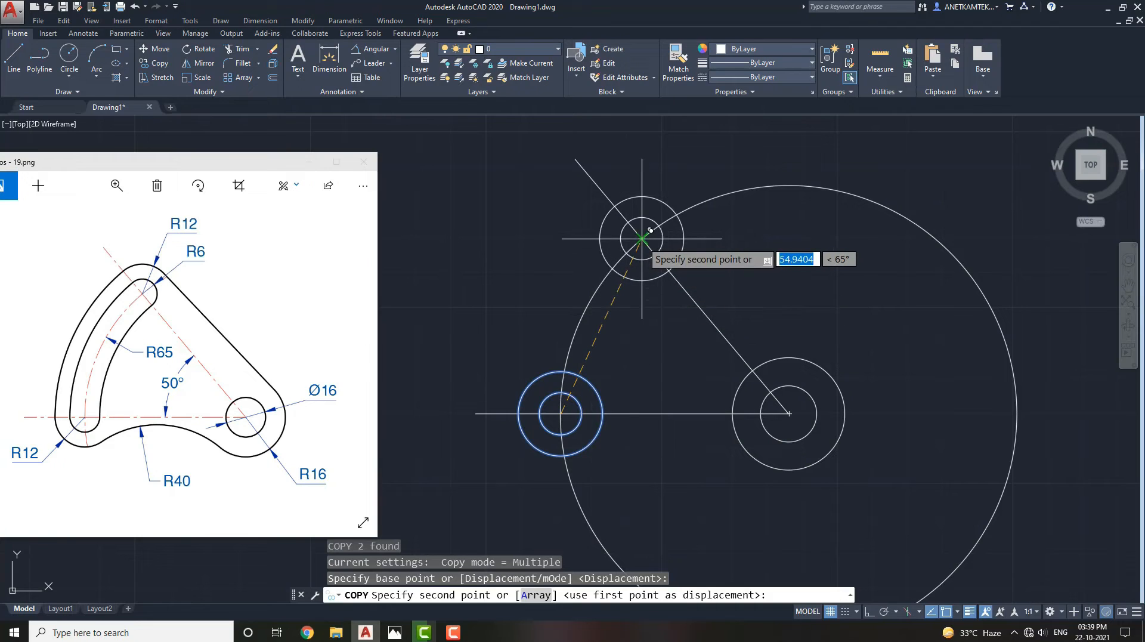
click(642, 238)
key(Escape)
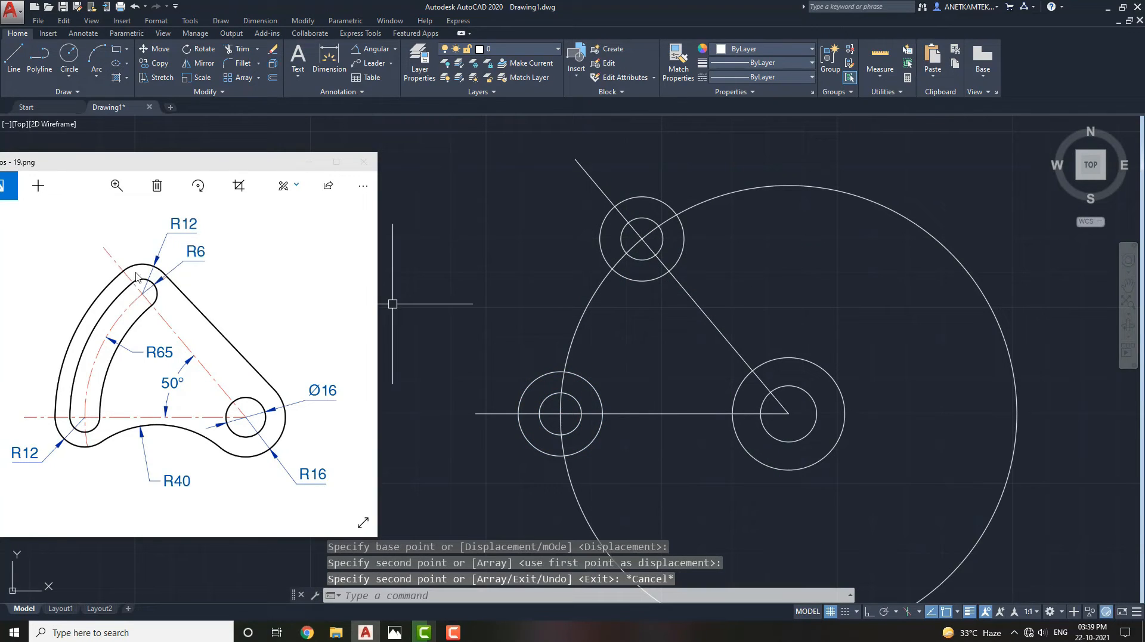
Draw a circle of radius 77 from the hub center, reaching the far side of the radius 12 circle on the horizontal line
middle_drag(735, 363, 705, 352)
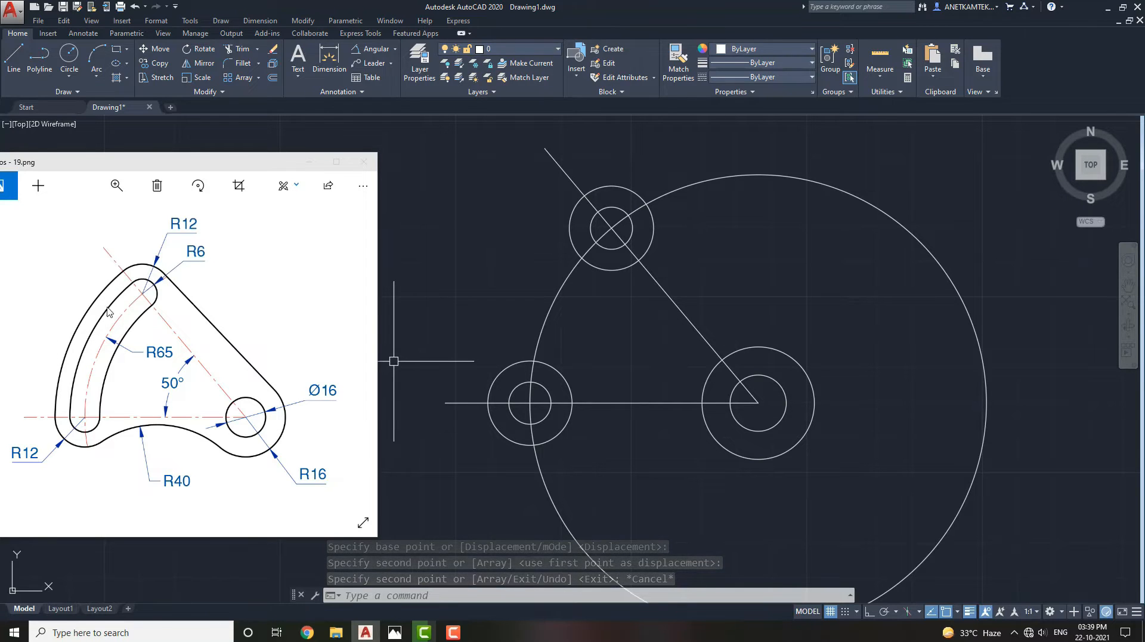
text(C)
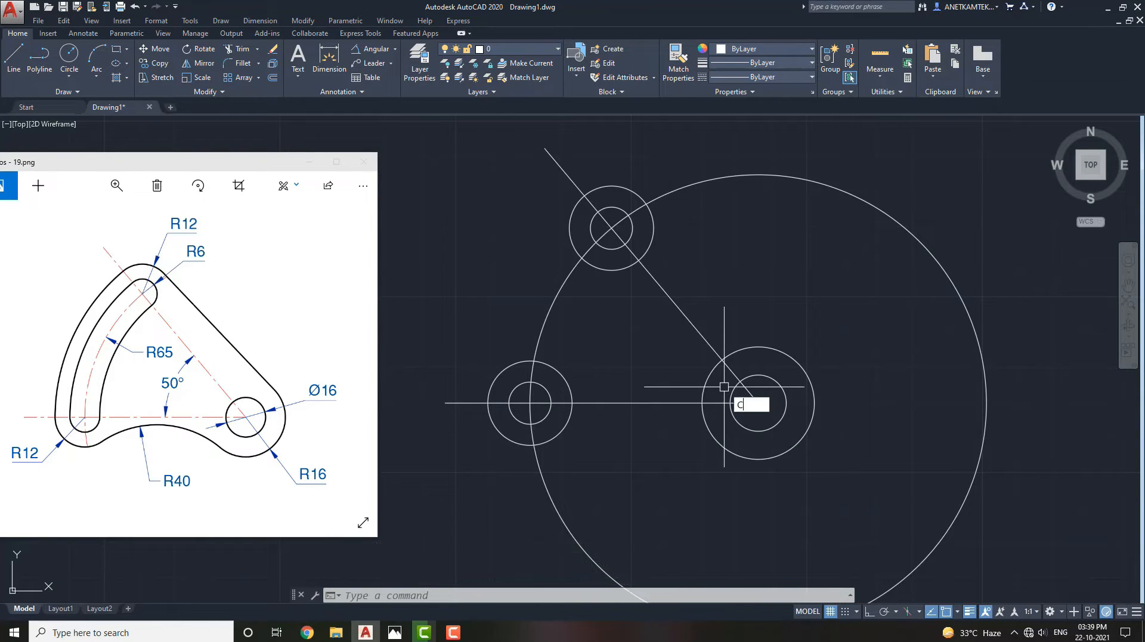
key(Return)
click(758, 403)
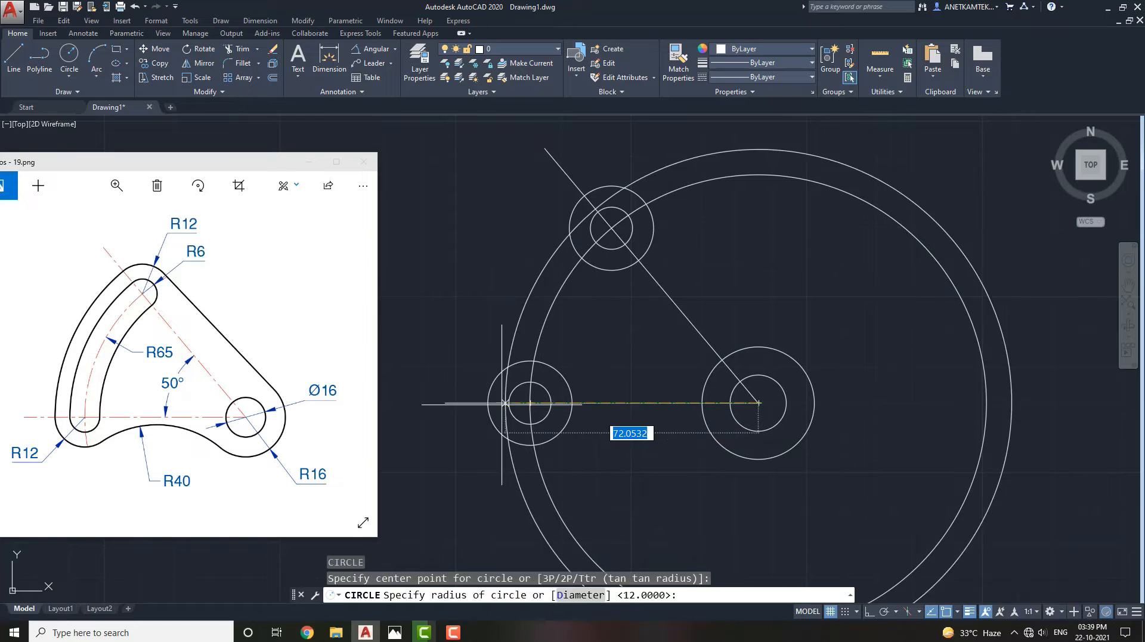
click(486, 403)
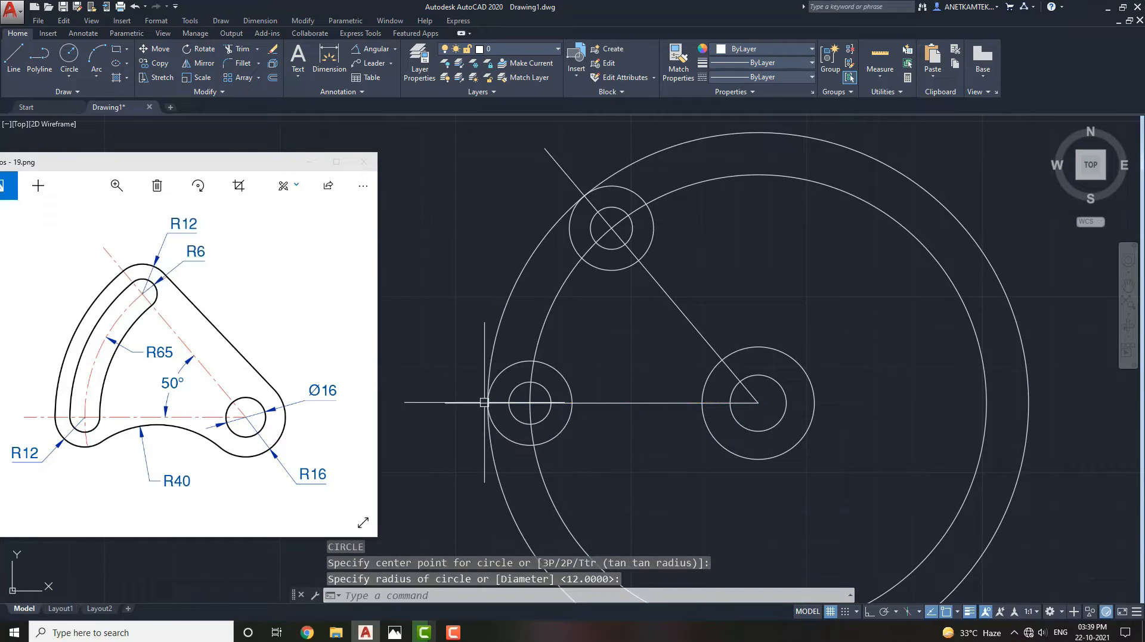
Draw a circle of radius 71 from the hub center through the outer side of the radius 6 circle on the horizontal line
key(Return)
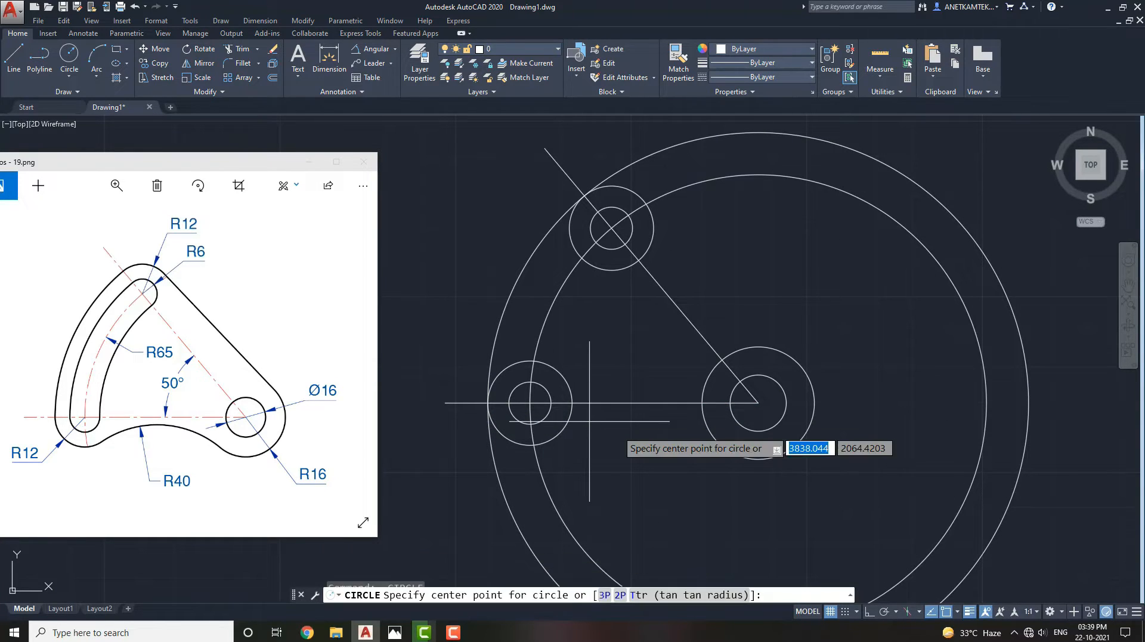
click(758, 403)
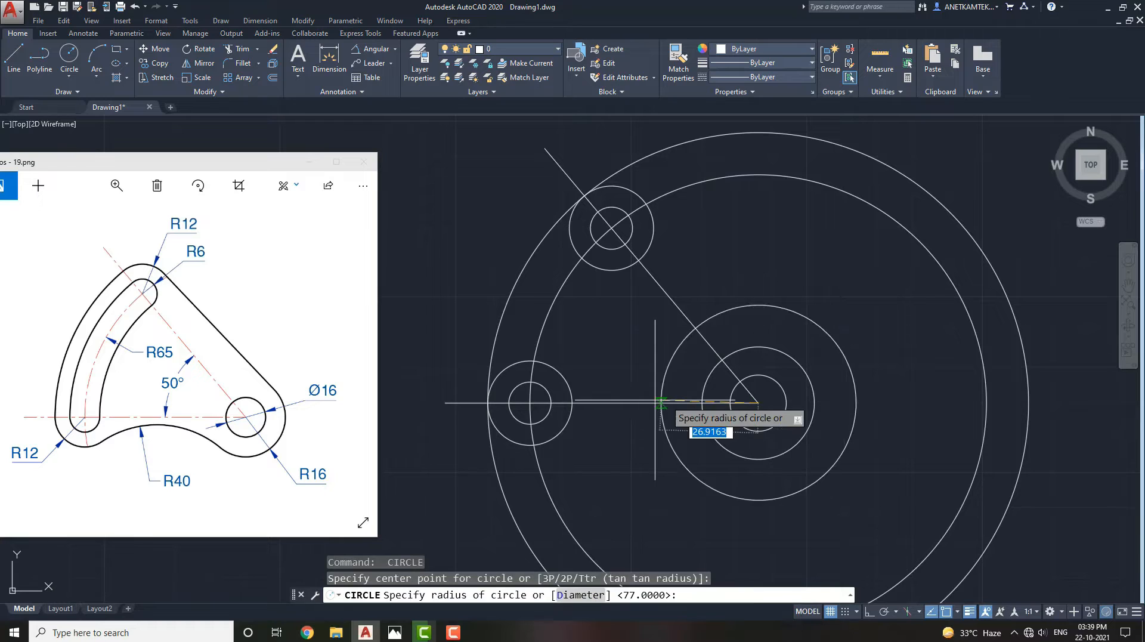
click(509, 403)
Draw a circle of radius 59 from the hub center through the hub-facing side of the radius 6 circle on the horizontal line
key(Return)
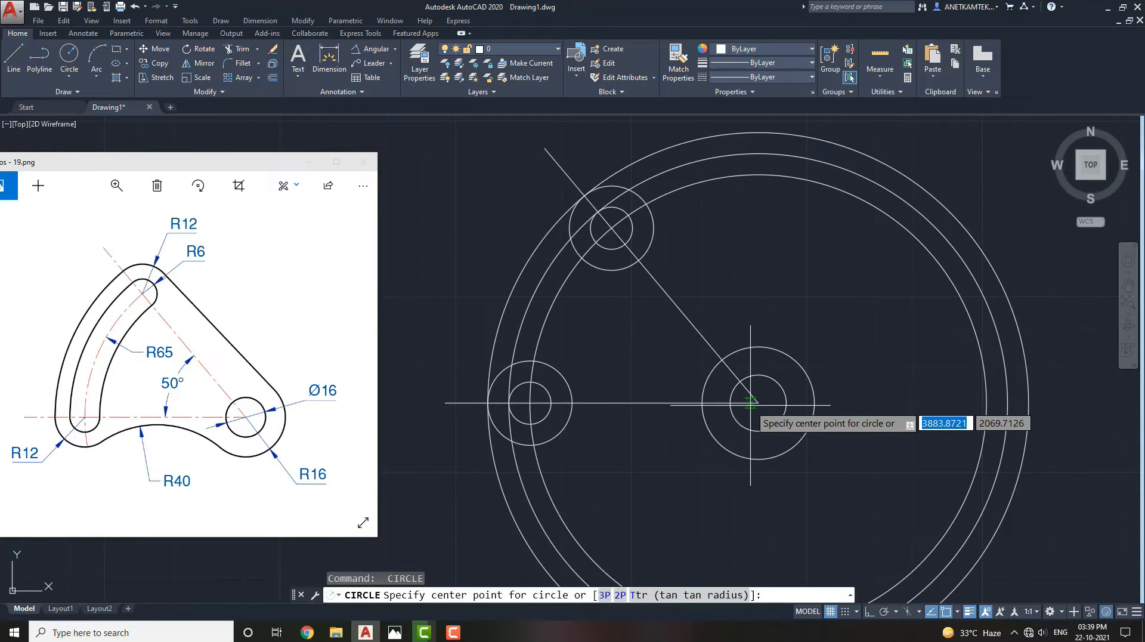
click(758, 402)
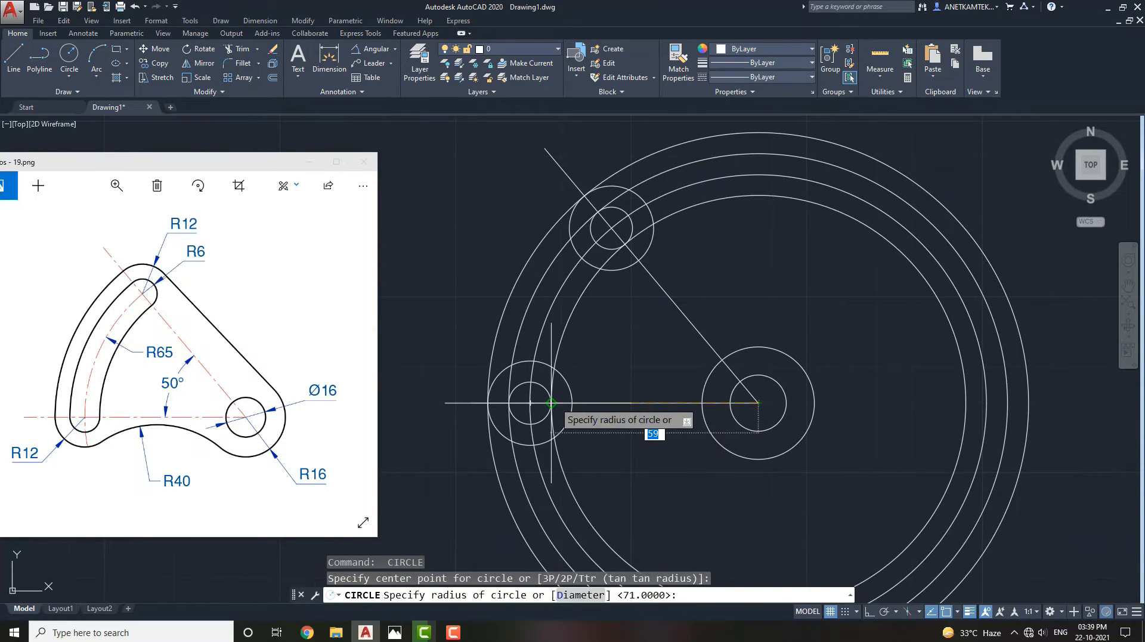
key(Escape)
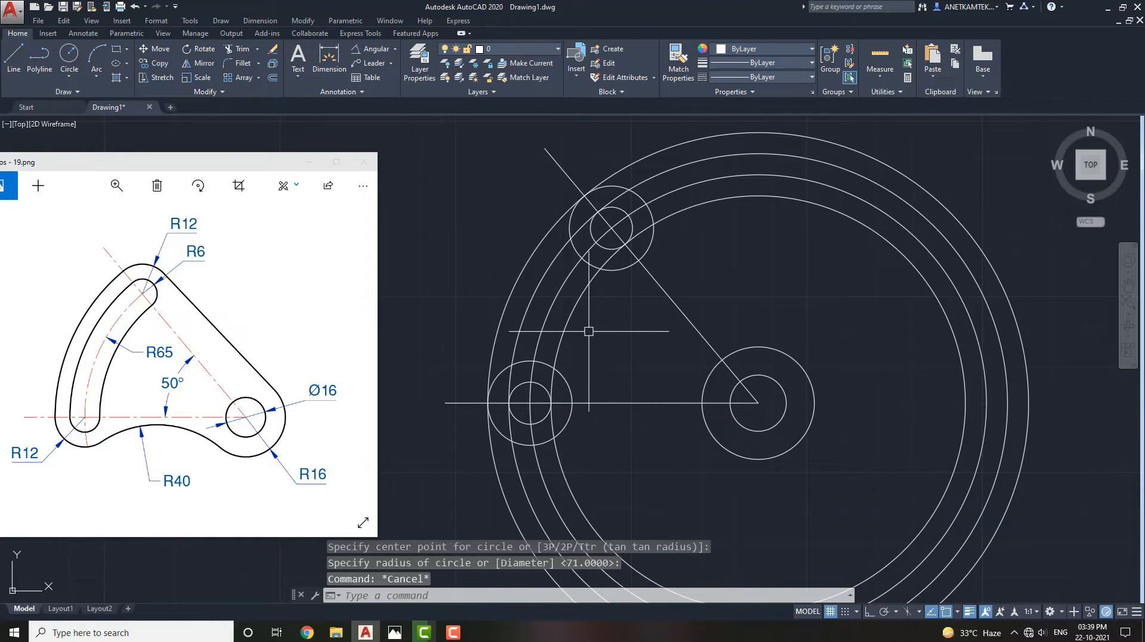
Trim the four large concentric circles to the inclined and horizontal lines, keeping only their arcs within the 50° slot sector
scroll(600, 351, up, 1)
scroll(598, 353, down, 1)
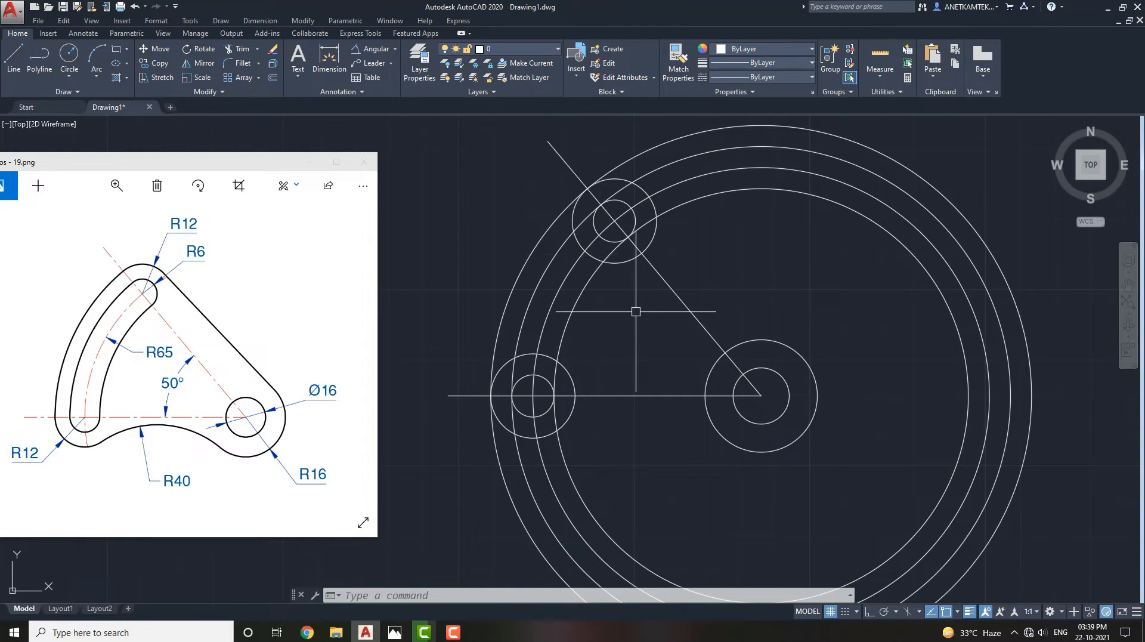
text(R)
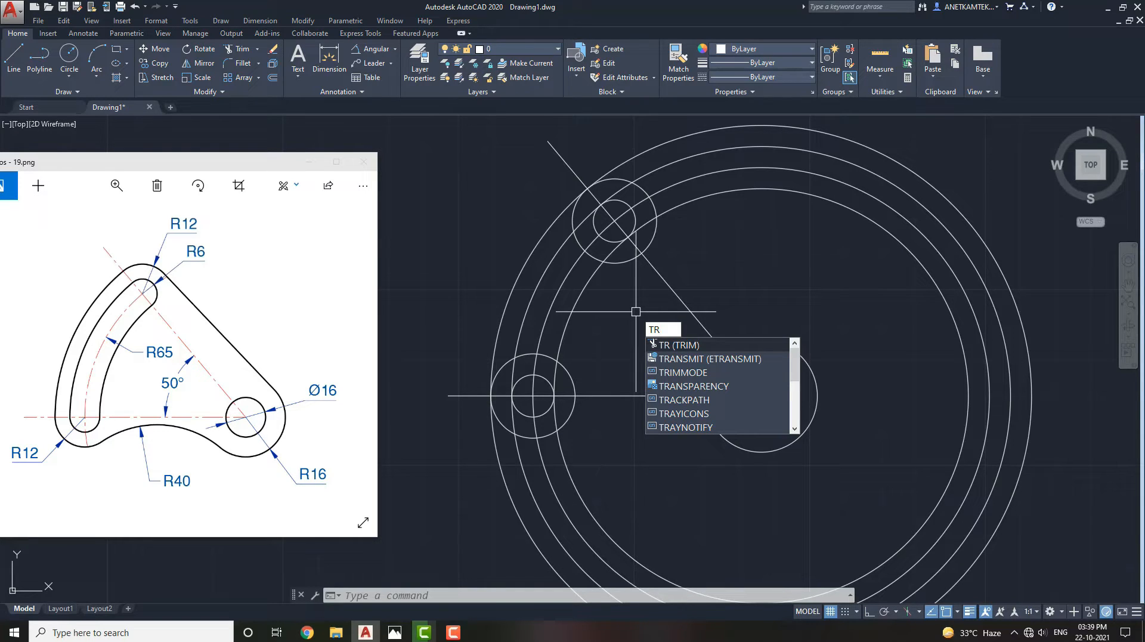
key(Return)
click(678, 298)
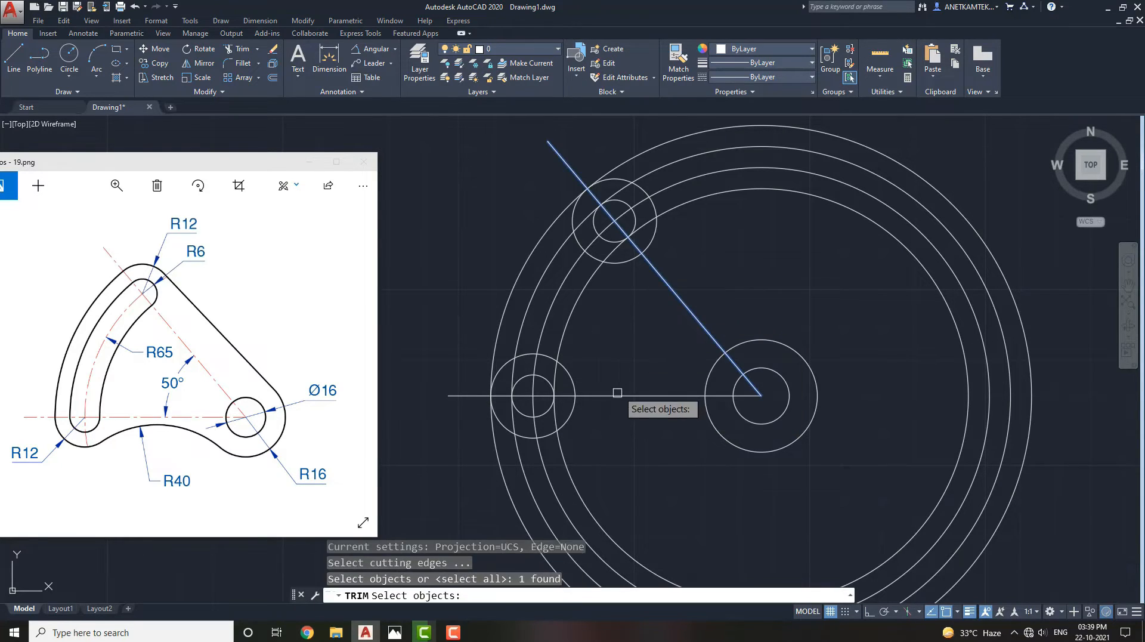
click(615, 394)
middle_drag(615, 395, 616, 369)
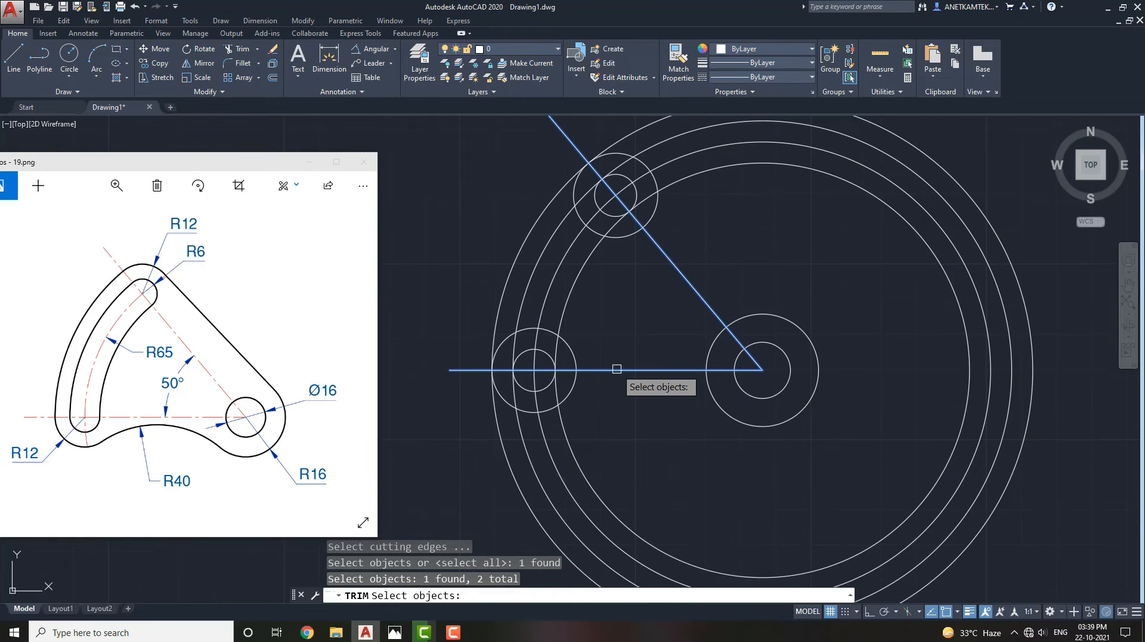
key(Return)
click(591, 461)
click(448, 487)
middle_drag(539, 446, 532, 483)
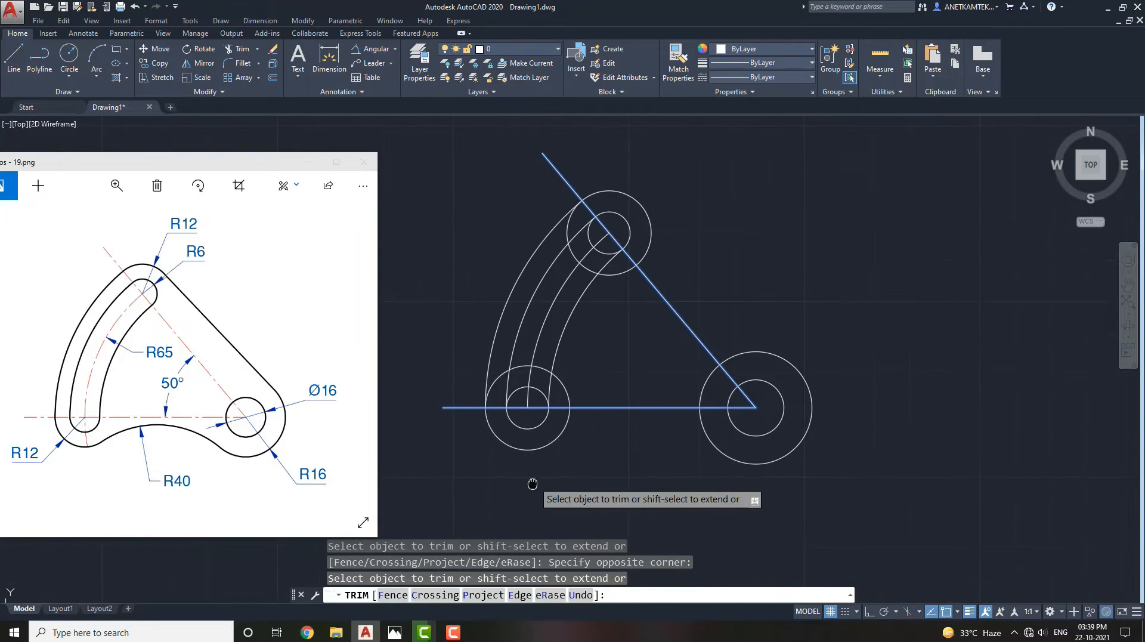
key(Escape)
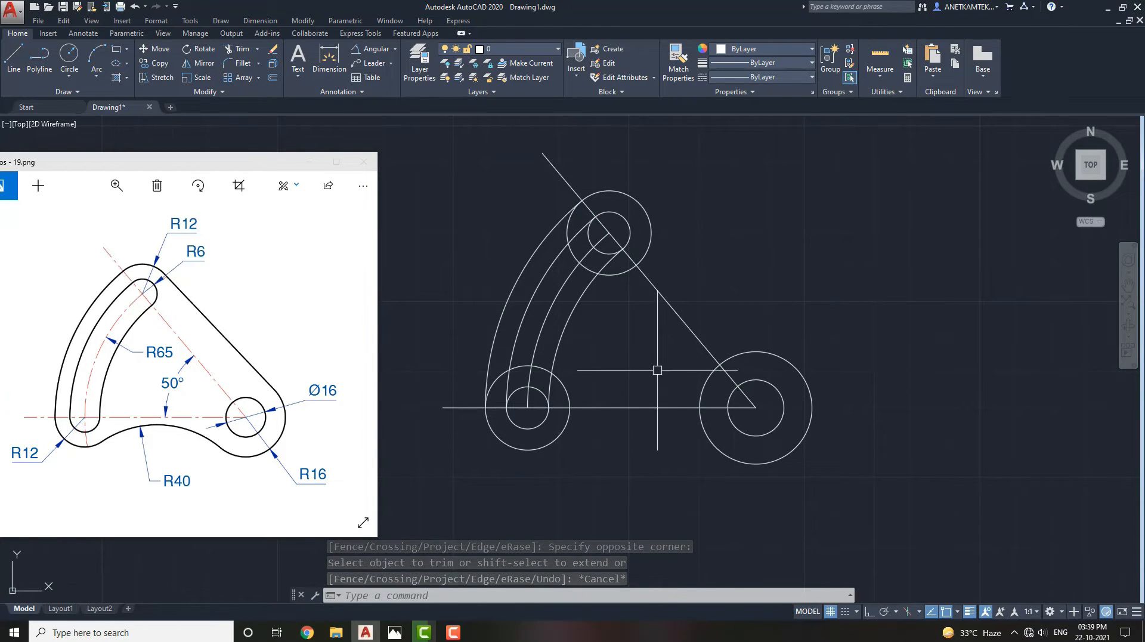
Fillet the lower radius 12 circle and the radius 16 hub circle with a radius 40 arc along their lower sides
middle_drag(657, 369, 660, 344)
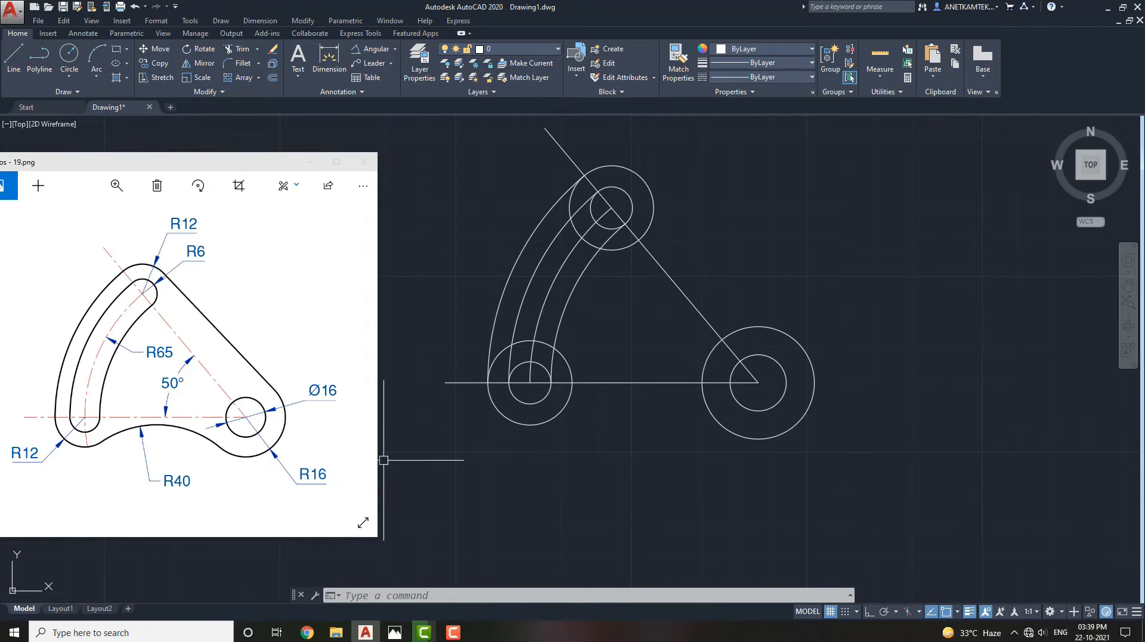
key(Return)
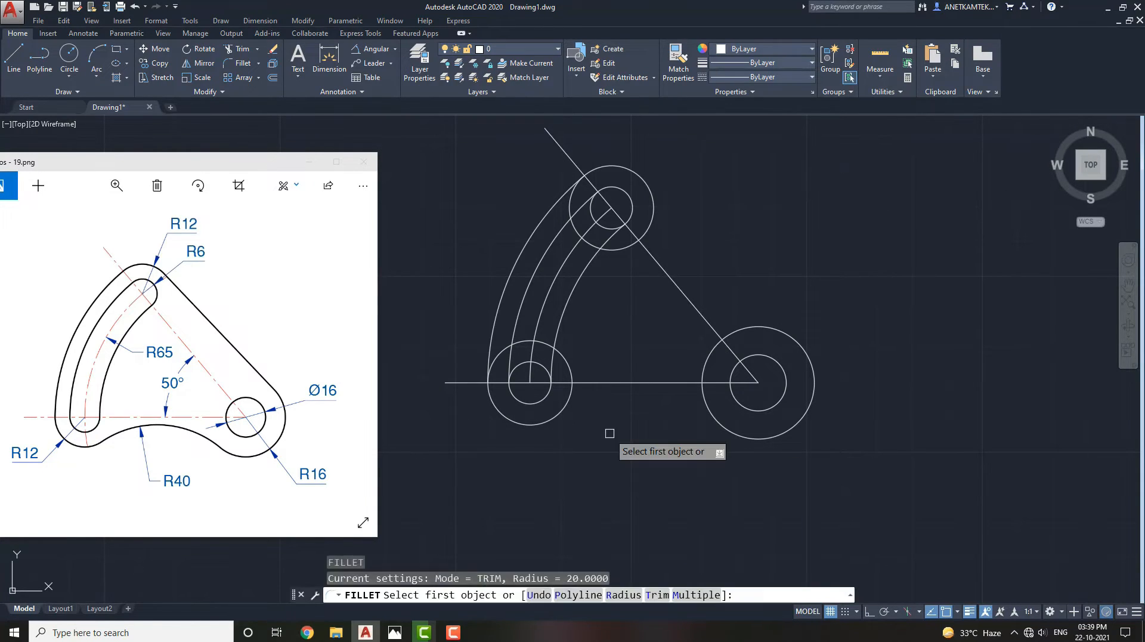
key(Return)
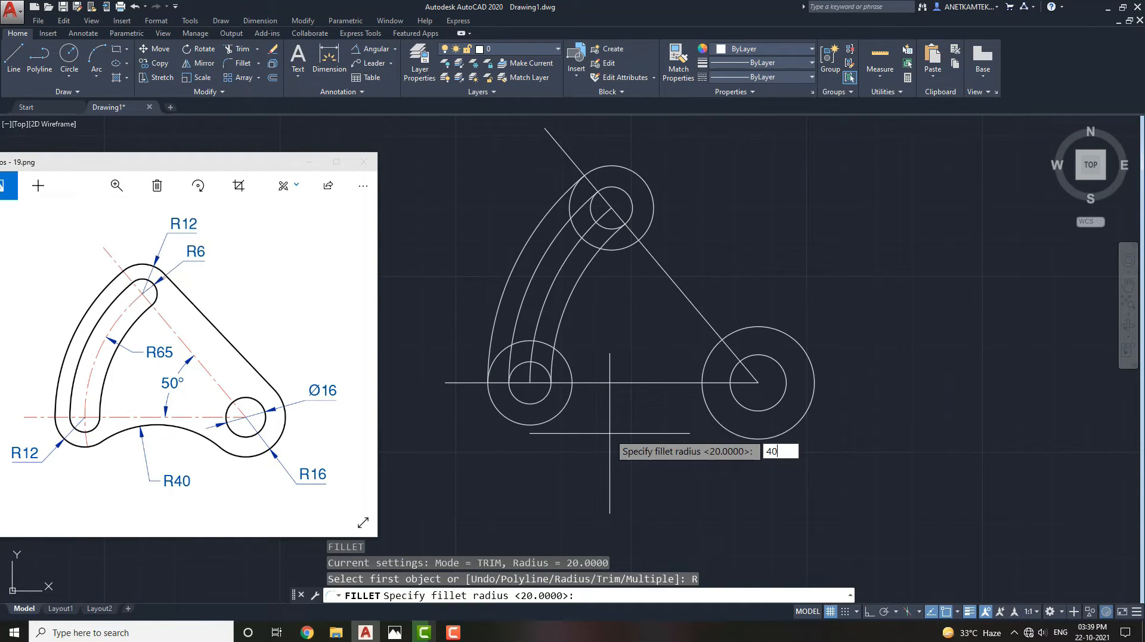
key(Return)
click(564, 415)
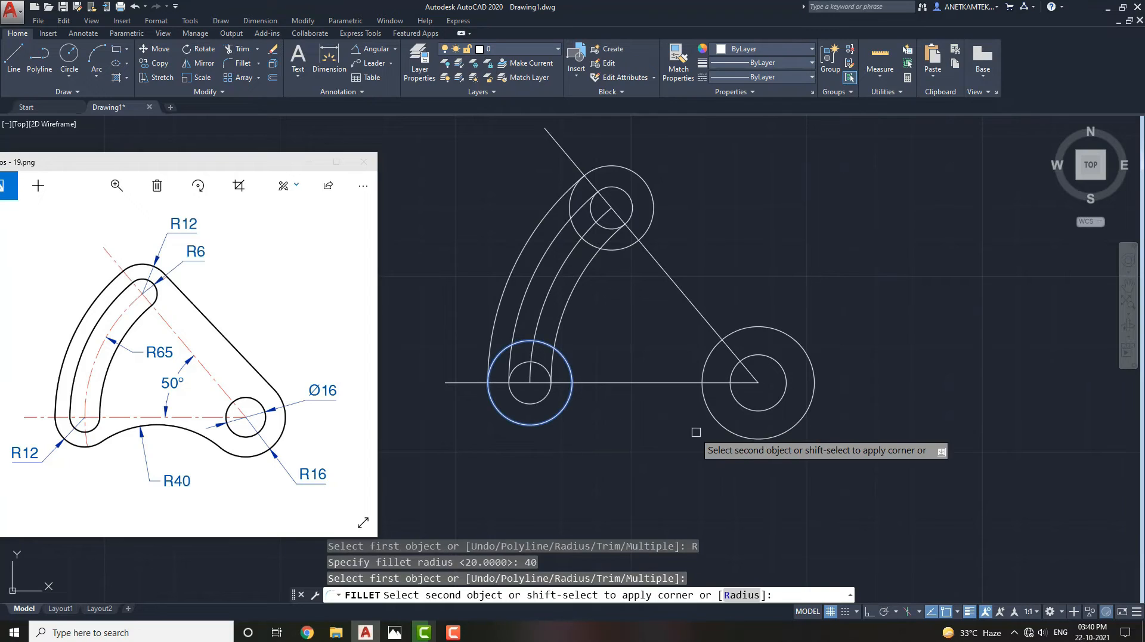
click(726, 429)
middle_drag(653, 357, 658, 390)
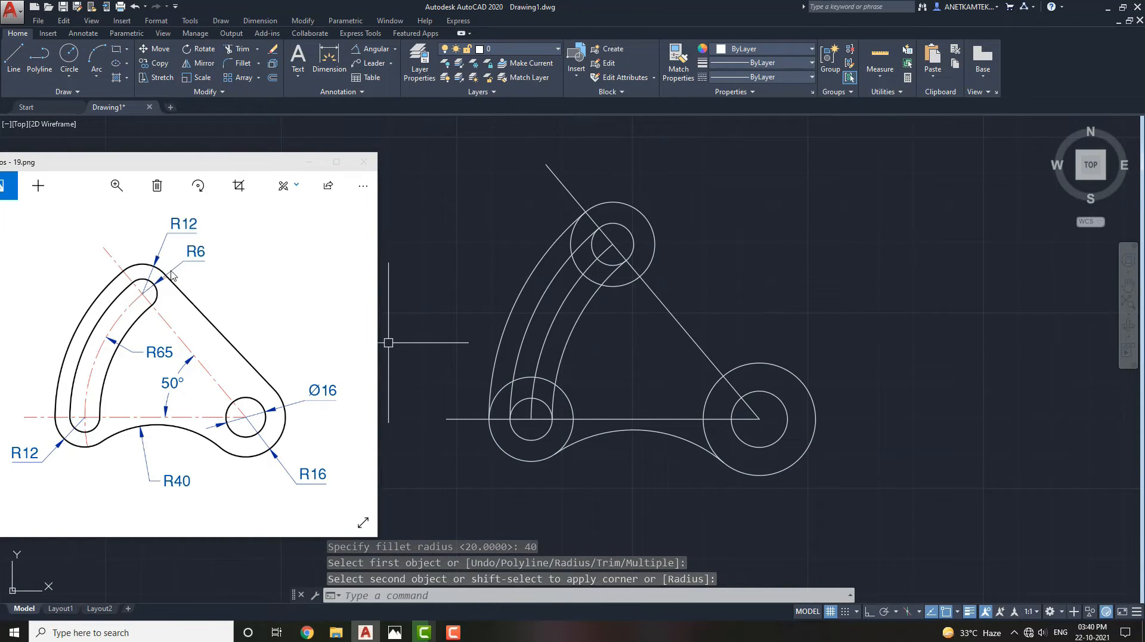
click(779, 364)
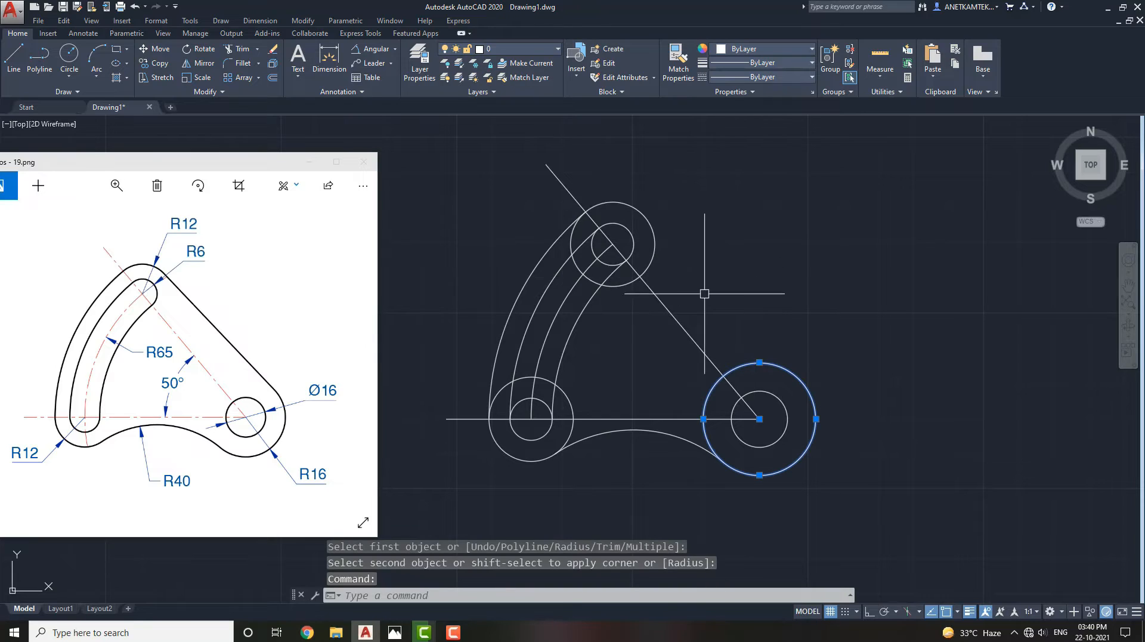
click(654, 238)
key(Escape)
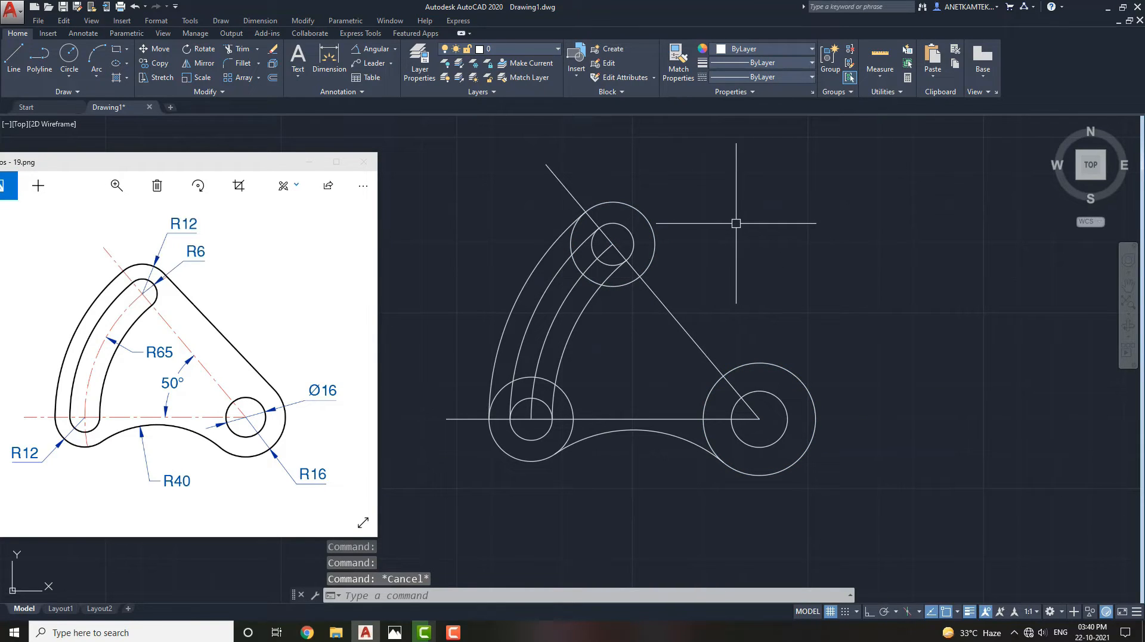
Draw a line tangent to the radius 16 hub circle and the upper radius 12 circle along the bracket's outer side
key(Return)
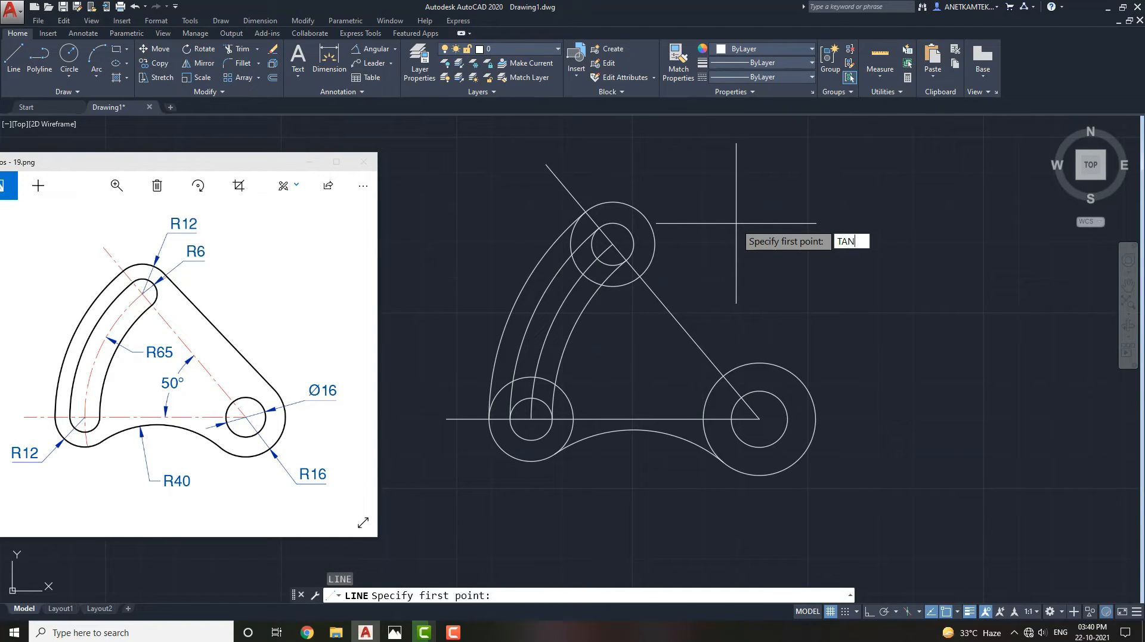
text(TAN)
key(Return)
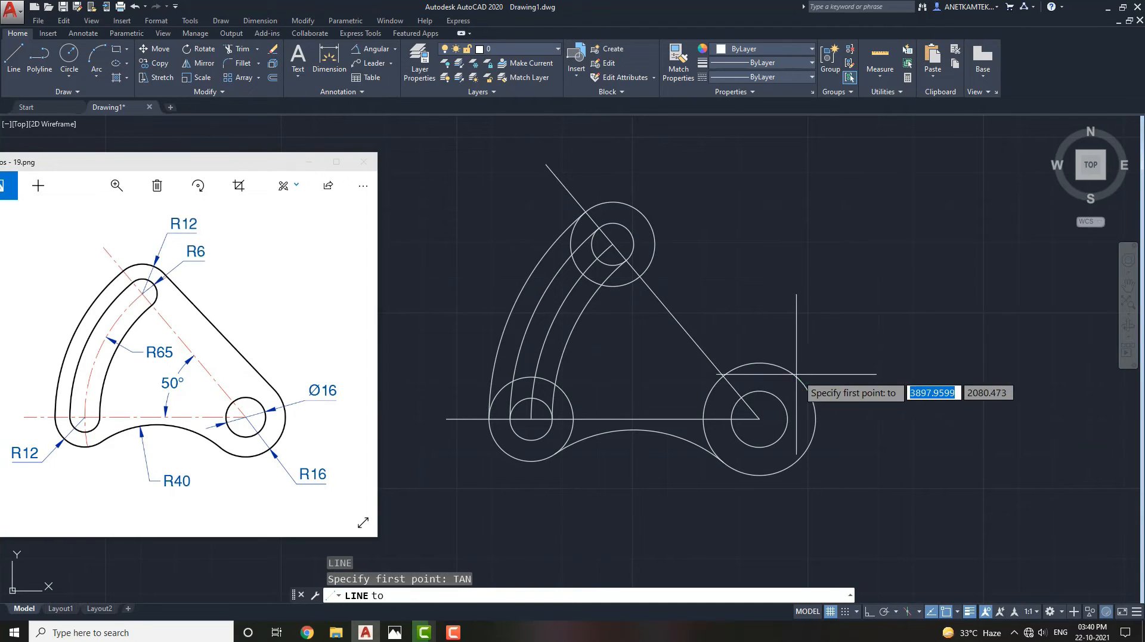
click(778, 365)
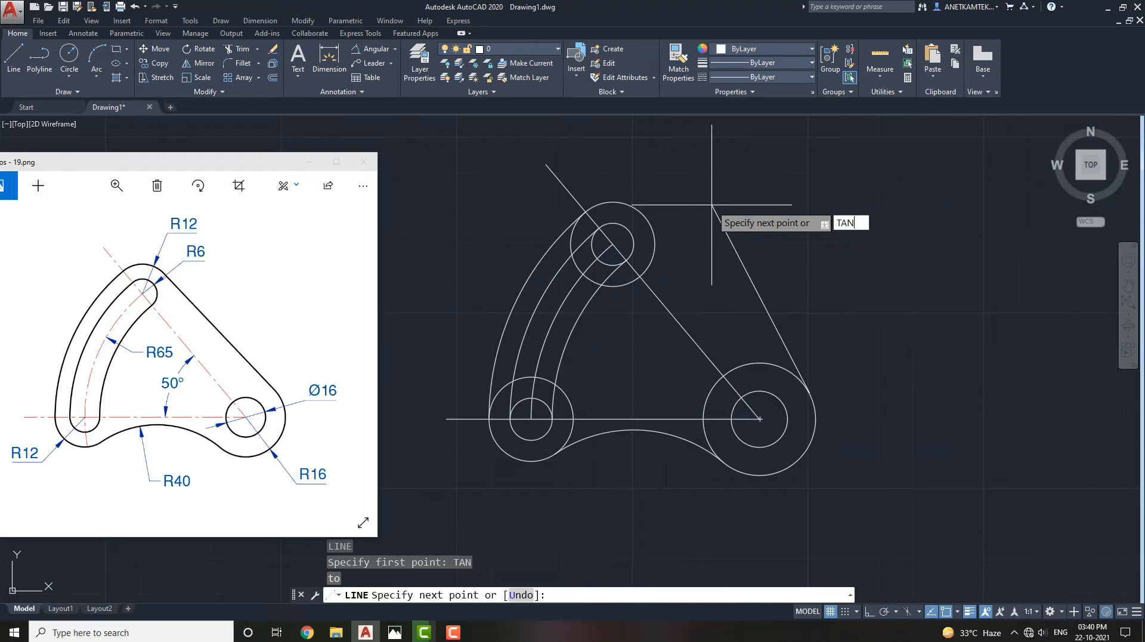
key(Return)
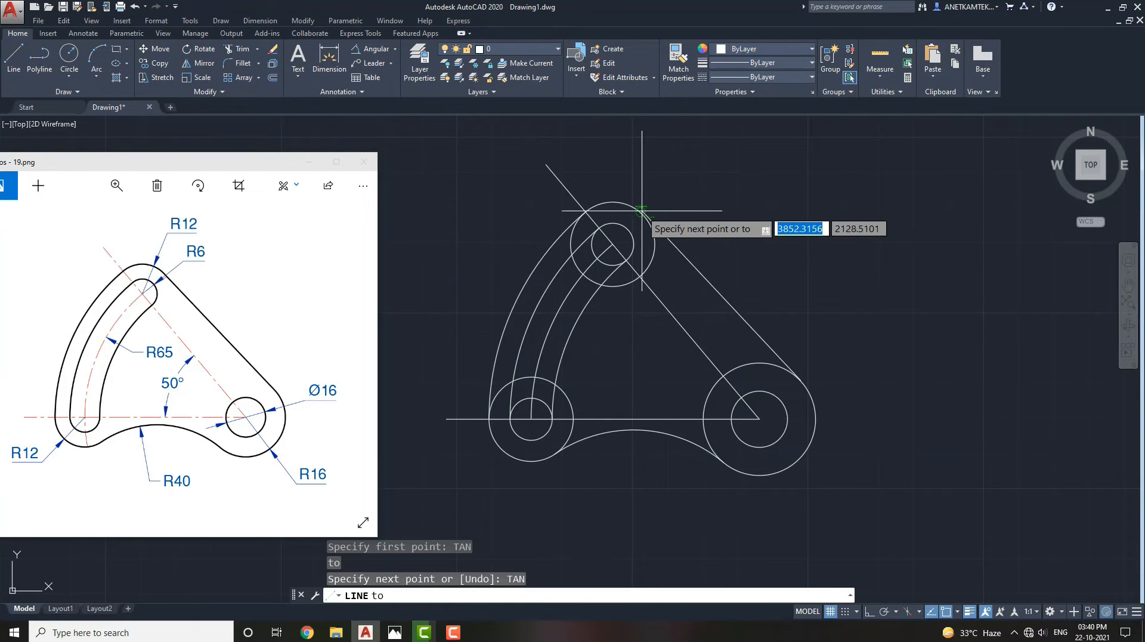
click(644, 213)
key(Escape)
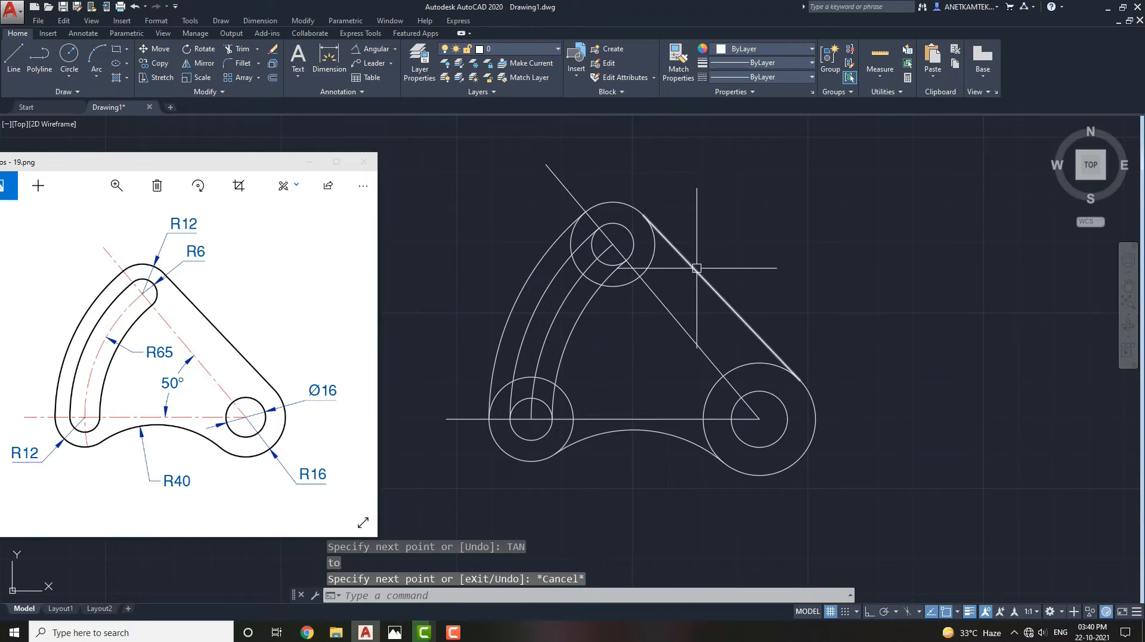
click(696, 268)
middle_drag(726, 316, 778, 314)
key(Escape)
Trim away the inner portions of the two radius 12 circles, leaving only their outer arcs on the bracket outline
middle_drag(661, 348, 668, 359)
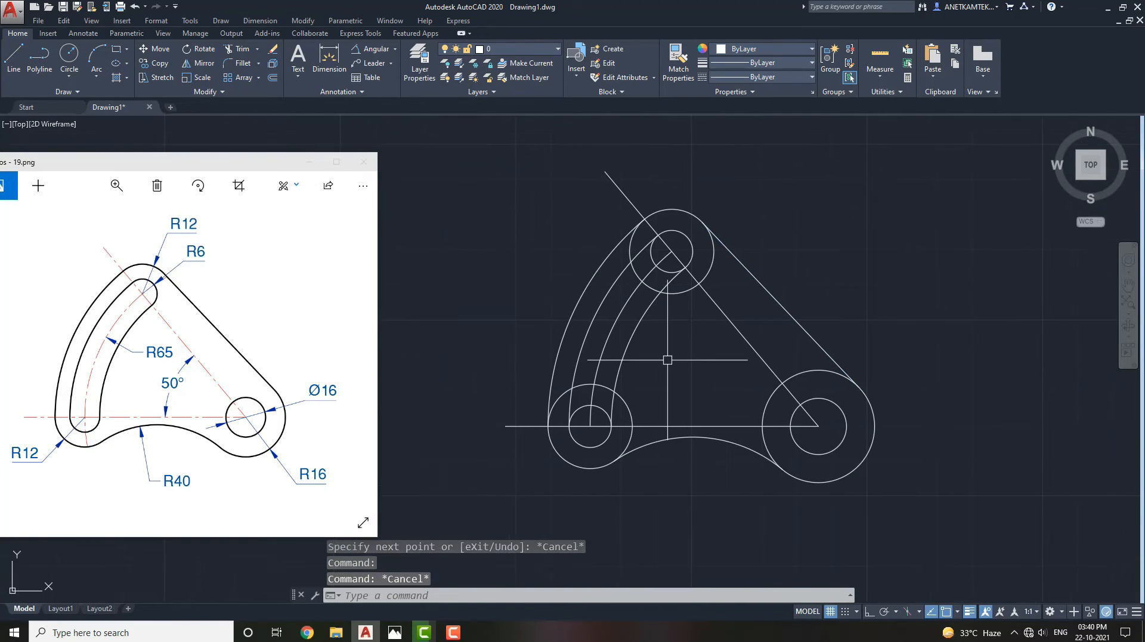
scroll(829, 386, up, 1)
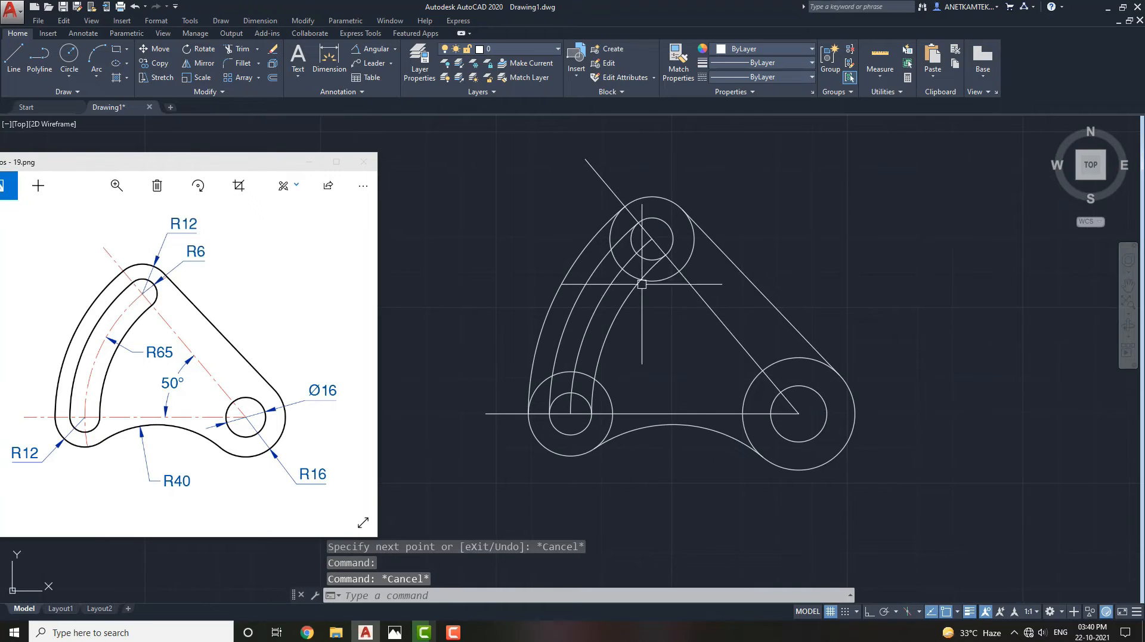
scroll(615, 262, up, 1)
middle_drag(607, 258, 619, 261)
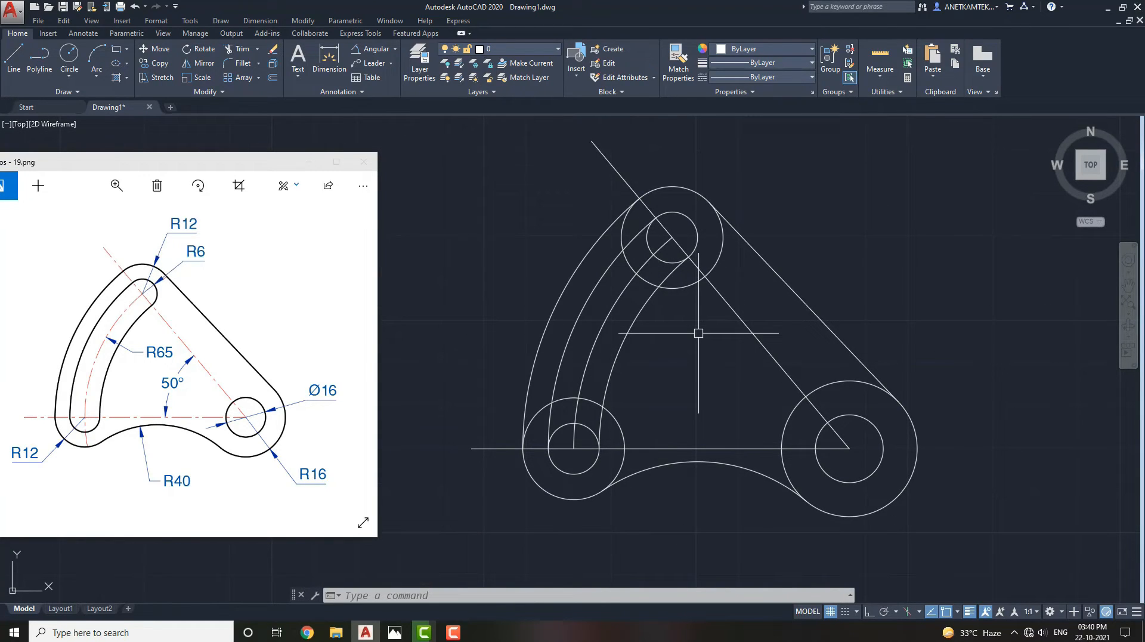
key(Return)
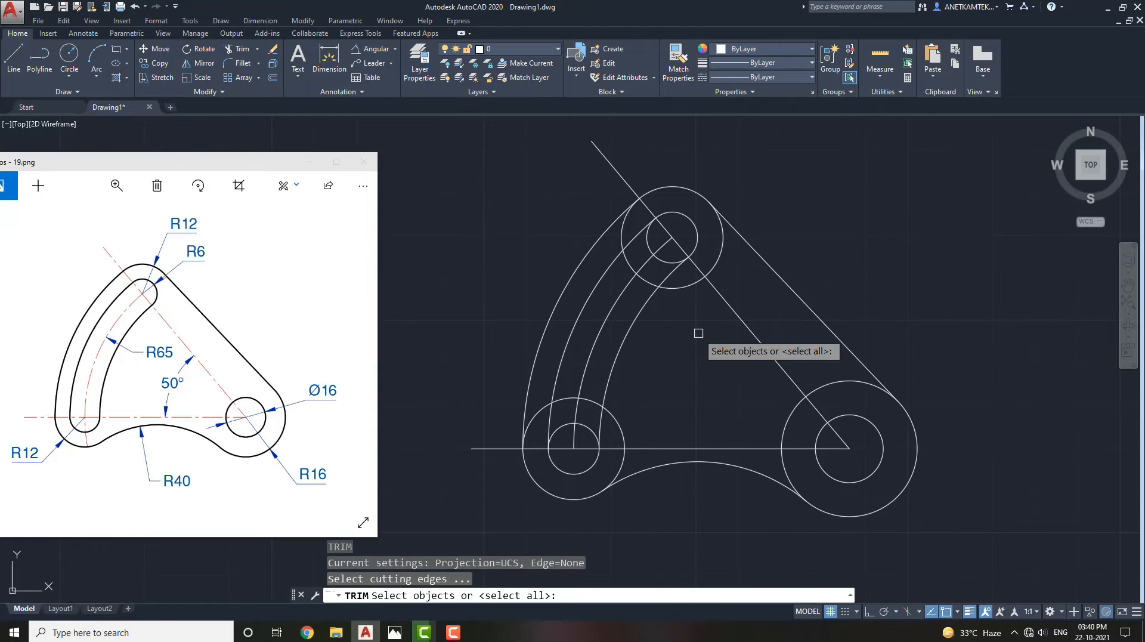
key(Return)
click(720, 258)
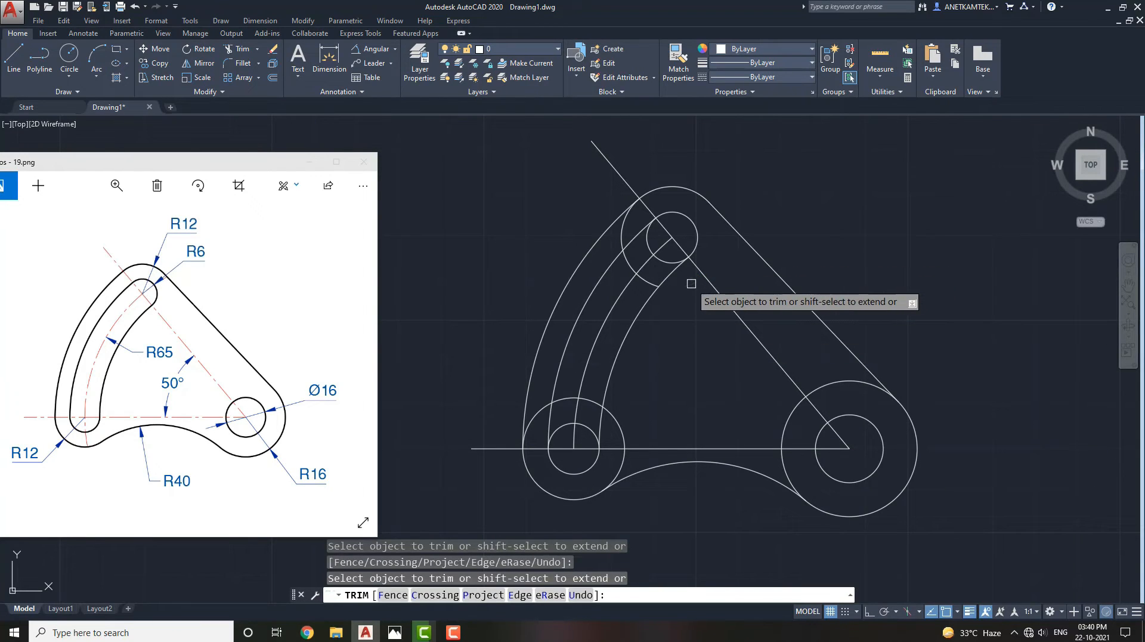
scroll(648, 285, up, 1)
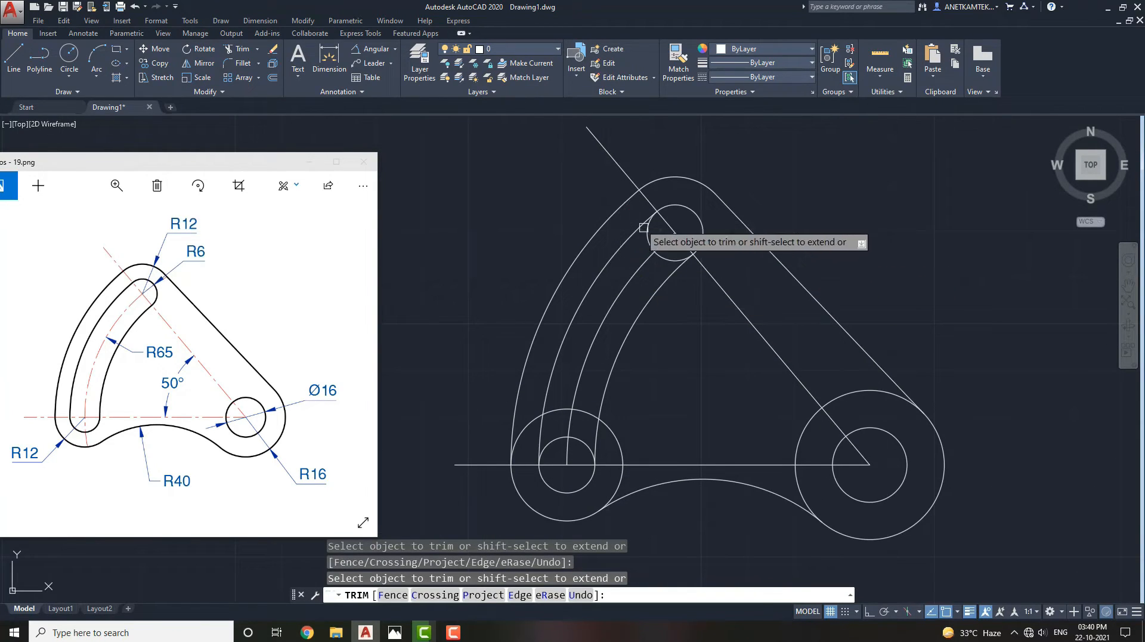
middle_drag(678, 413, 706, 332)
click(647, 400)
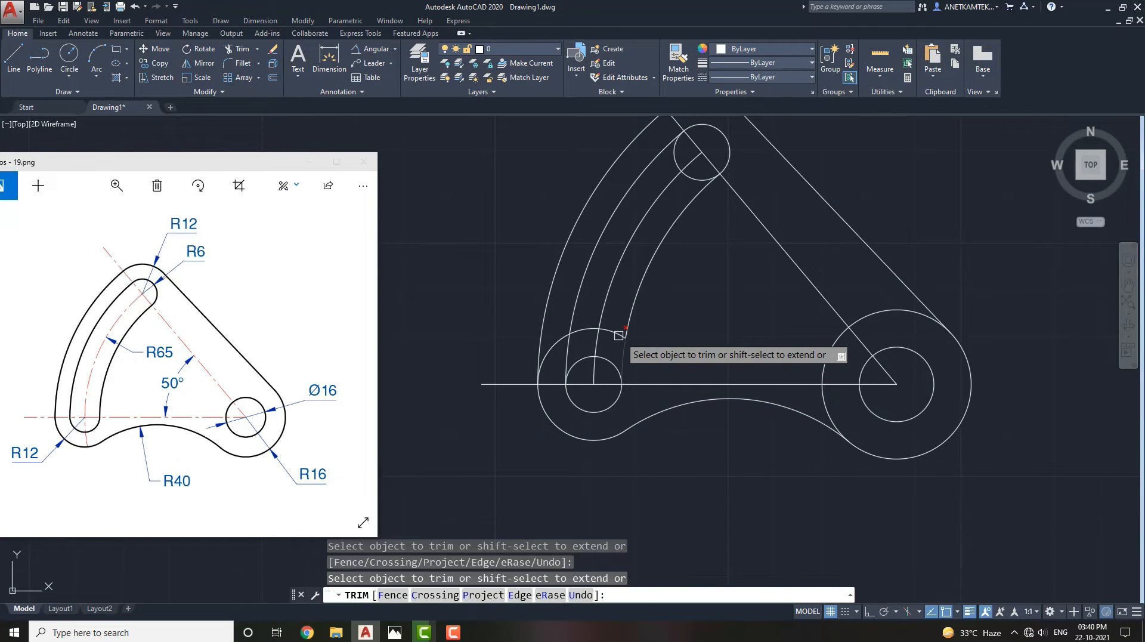
click(587, 329)
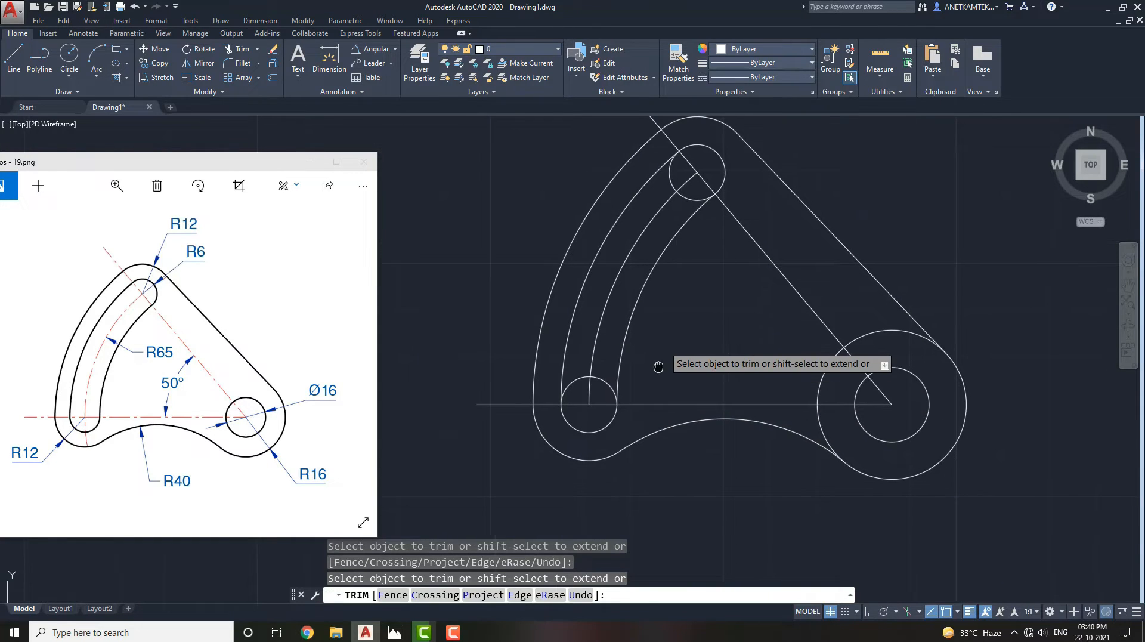
Trim the slot-facing halves of the two radius 6 circles, leaving rounded ends on the curved slot
middle_drag(663, 323, 658, 344)
click(672, 180)
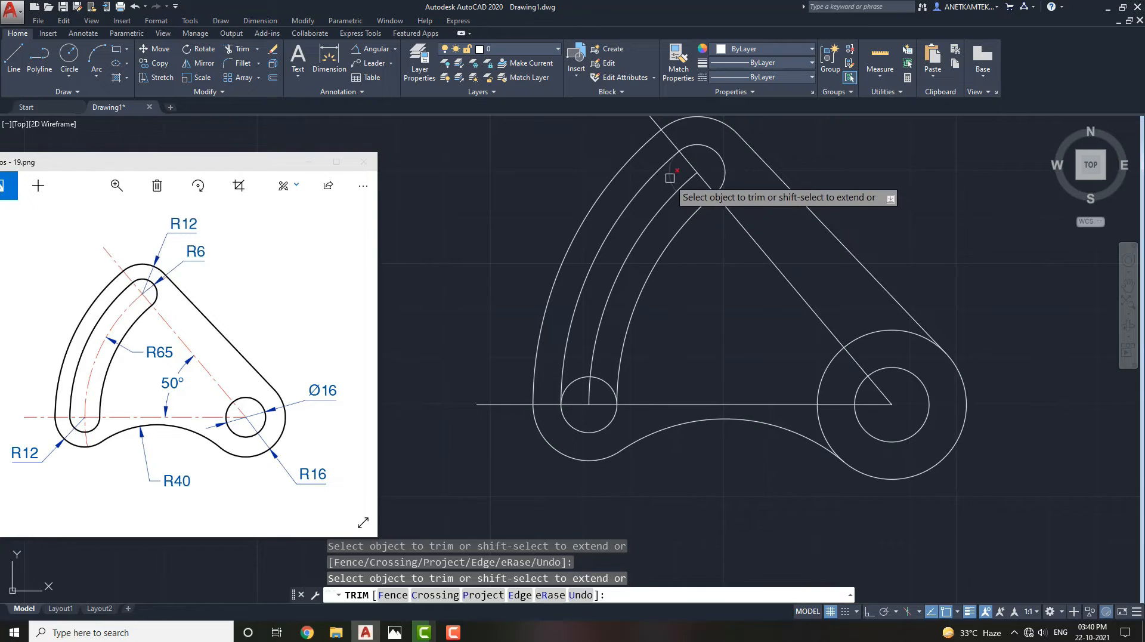
click(577, 382)
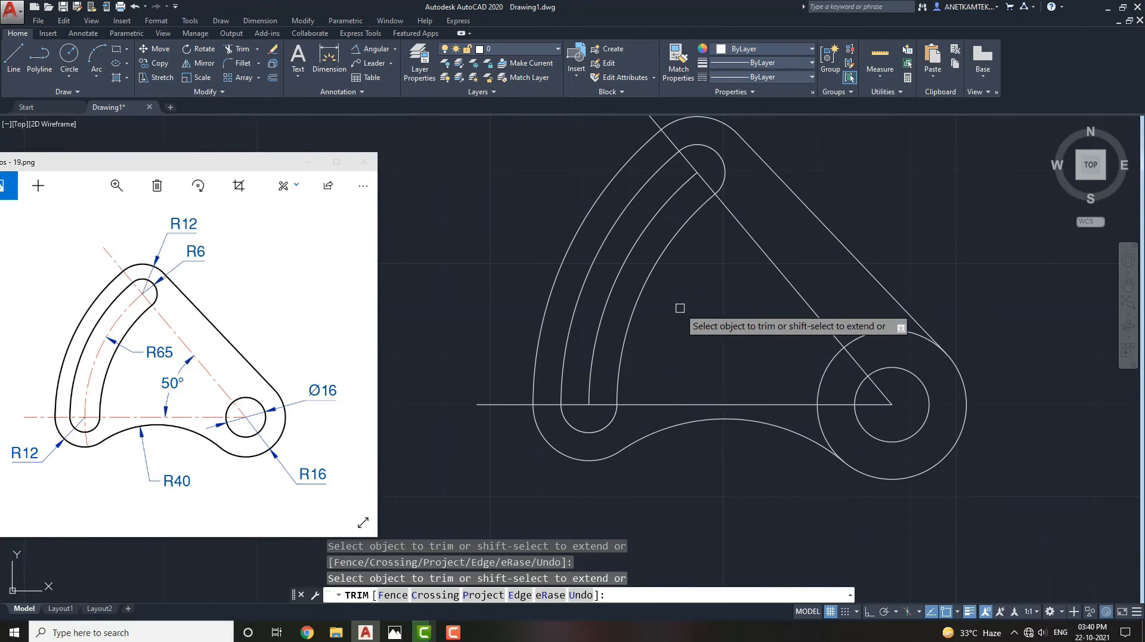
Extend the slot's central arc at both ends to the bracket's outer outline
mouse_move(667, 300)
middle_down()
mouse_move(637, 363)
mouse_move(654, 354)
middle_up()
scroll(631, 351, down, 1)
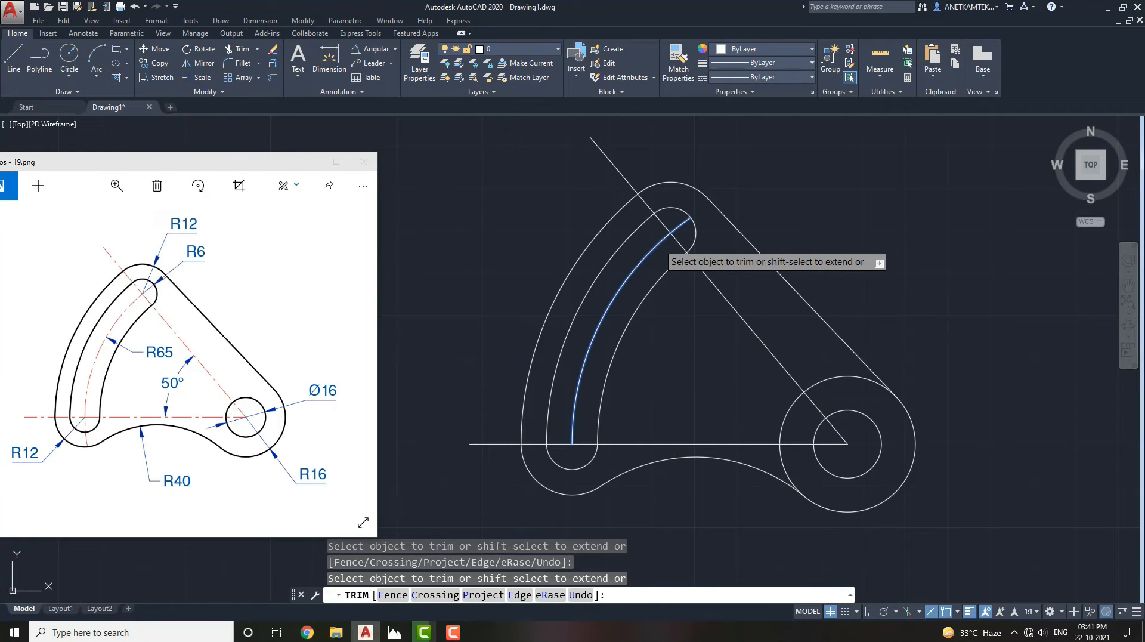
shift+click(681, 227)
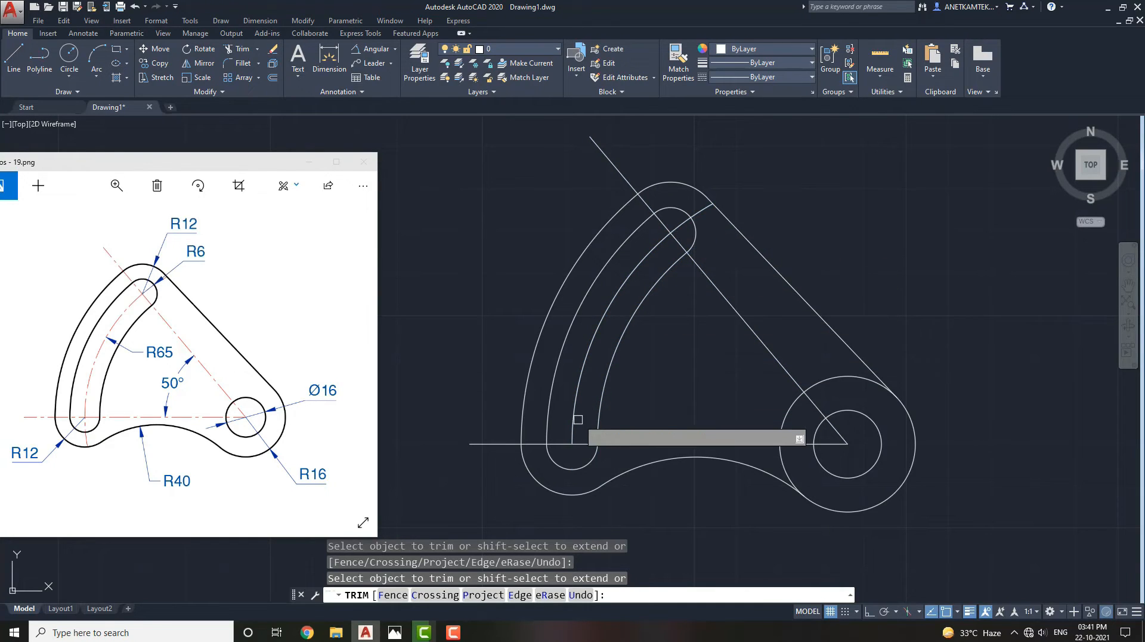
shift+click(575, 451)
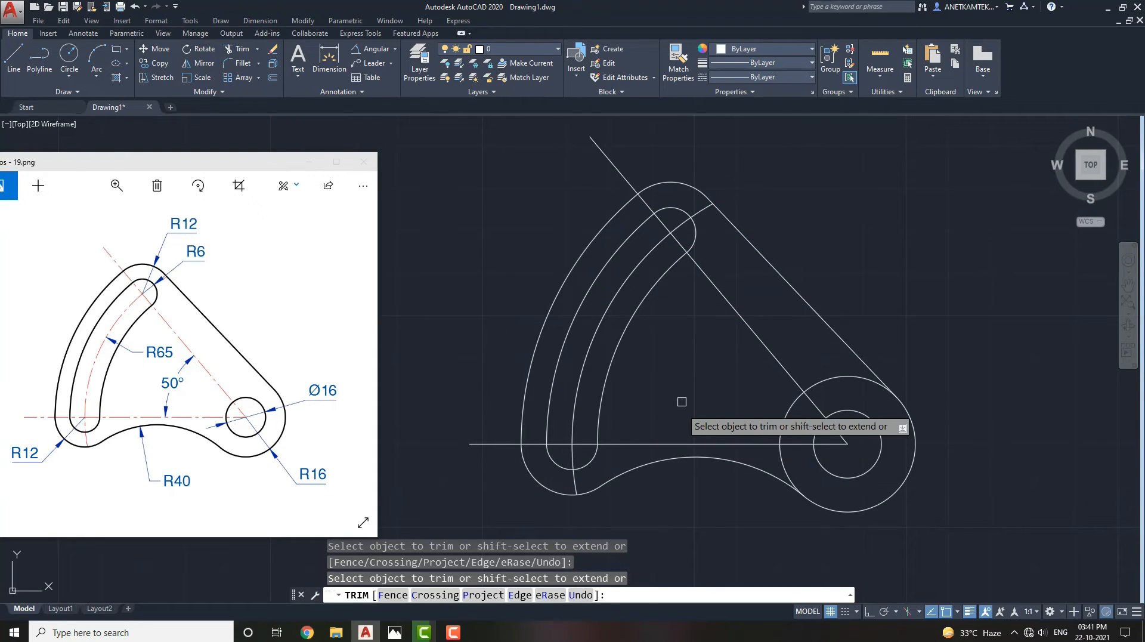
Trim away the inner portion of the radius 16 hub circle between the tangent line and the R40 fillet
scroll(684, 401, down, 1)
click(822, 382)
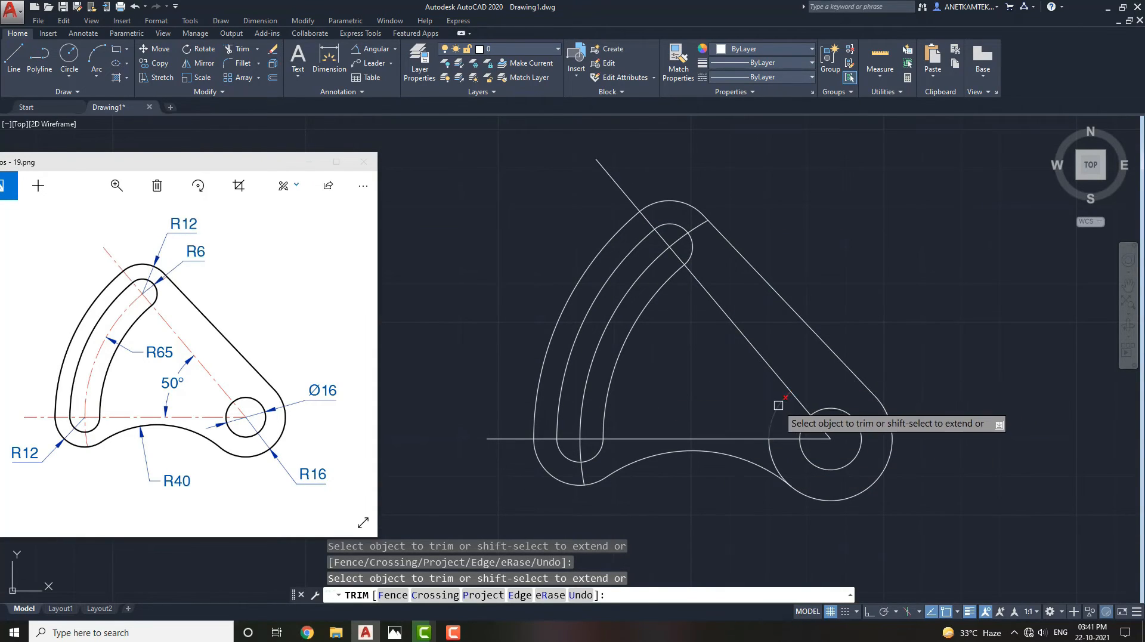
click(778, 405)
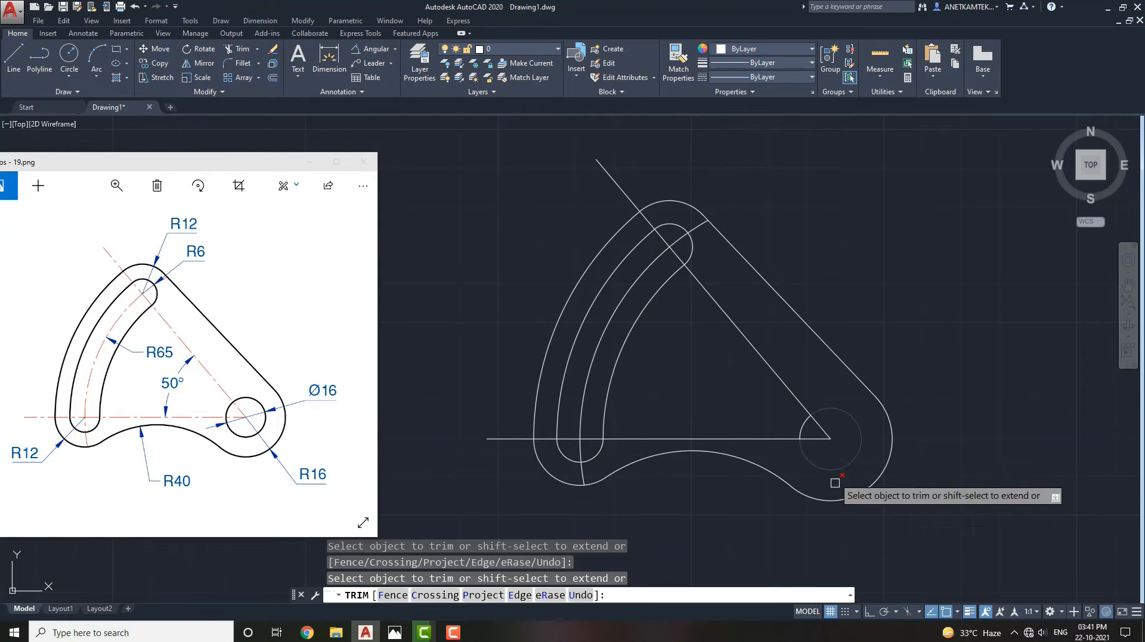
middle_drag(646, 484, 624, 468)
key(Escape)
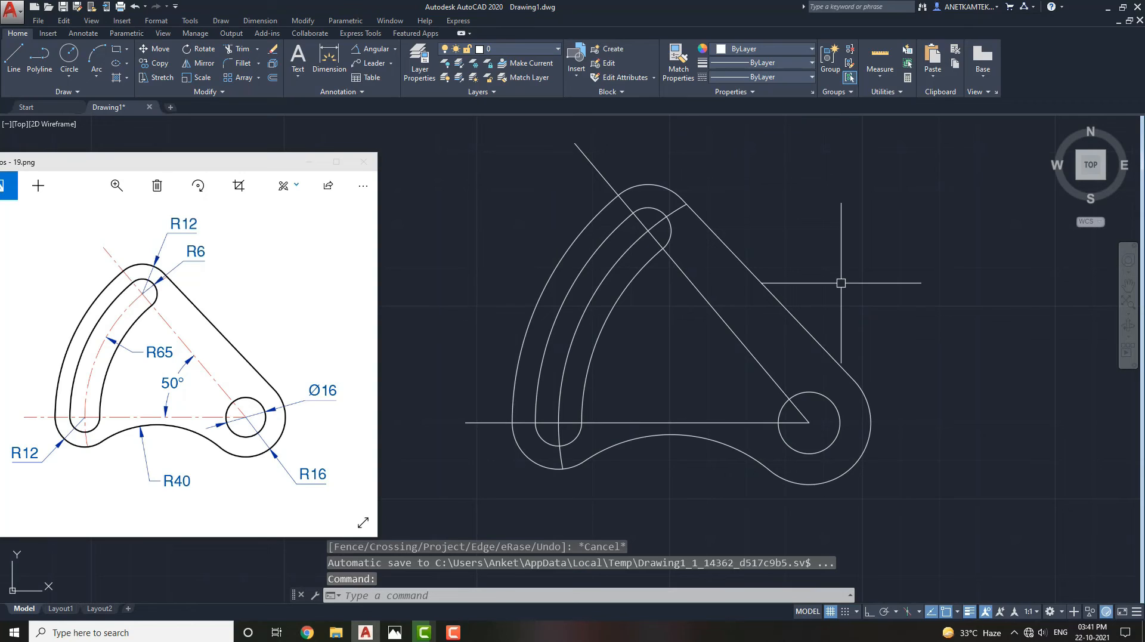
Add a center mark to the hub's radius 16 arc and set the mark's color to red
text(CE)
key(Return)
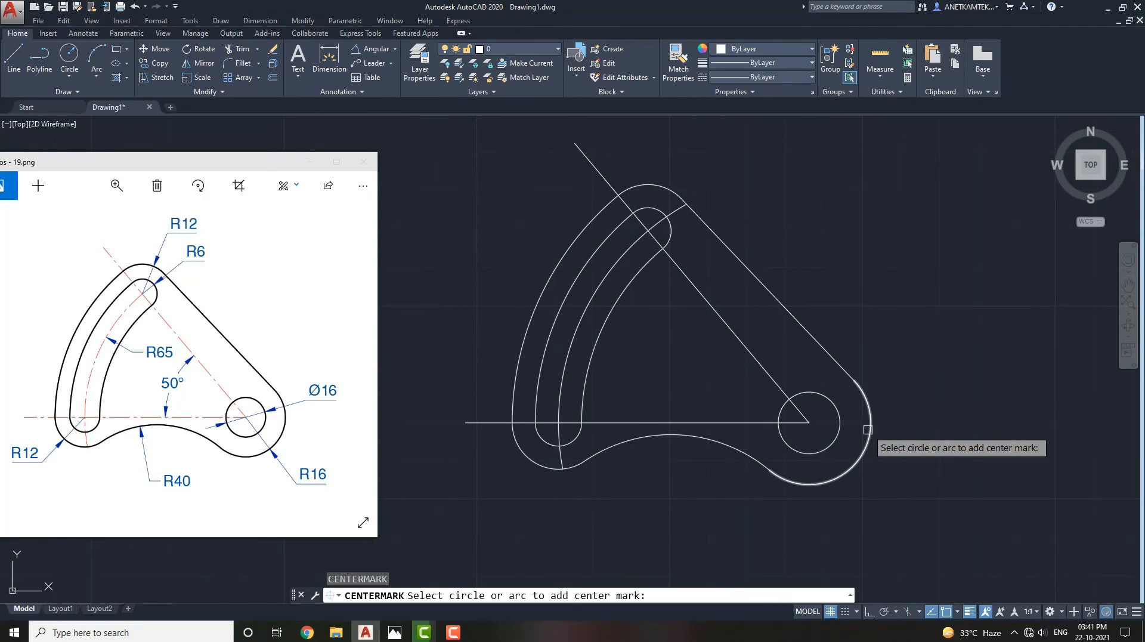
key(Escape)
click(813, 359)
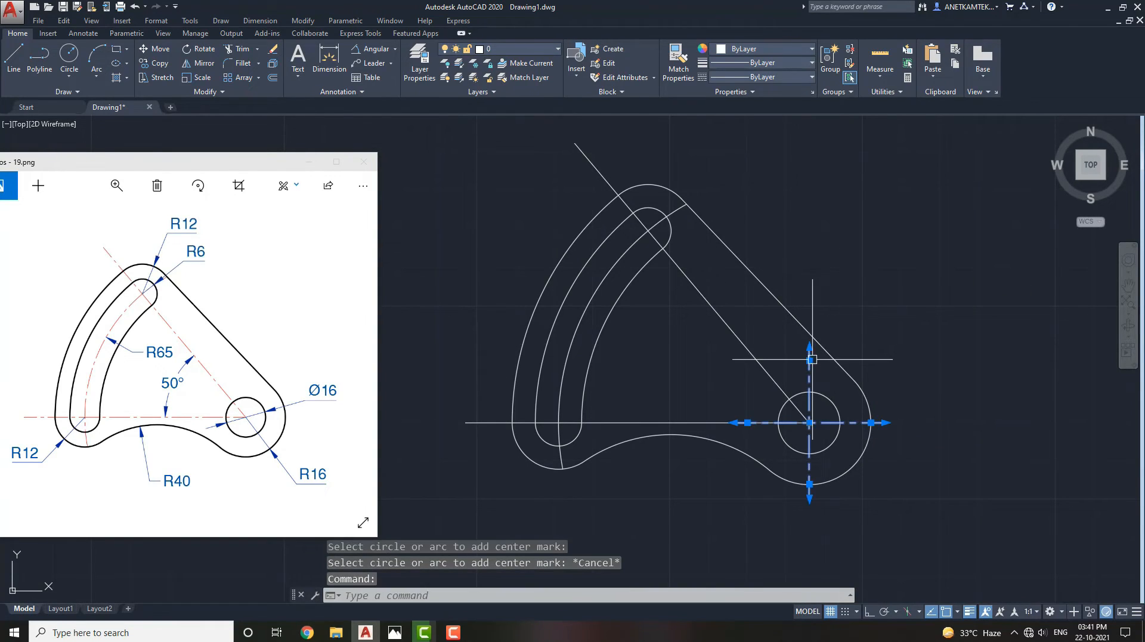
click(758, 49)
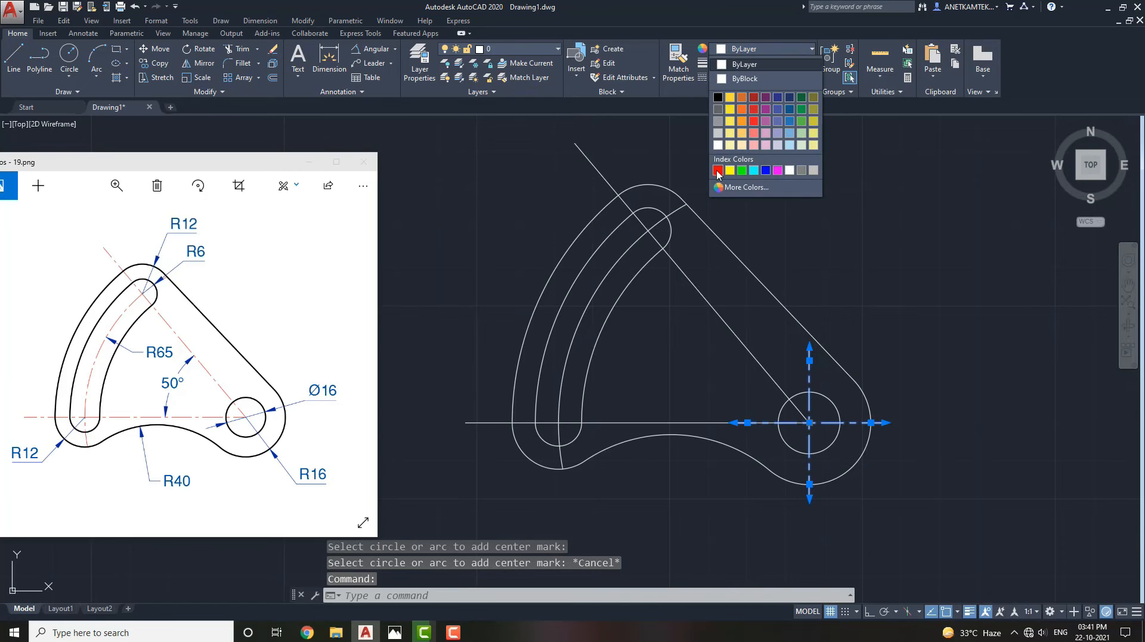
click(717, 170)
Match the center mark's properties onto the slot's central arc, the inclined line and the horizontal line
text(MA)
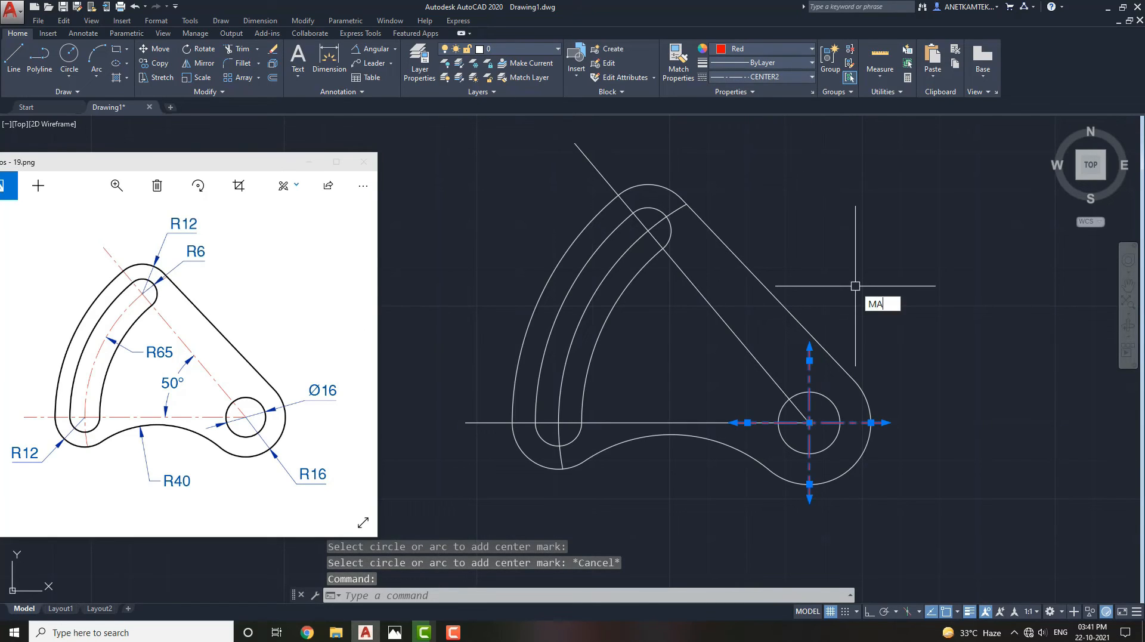
key(Return)
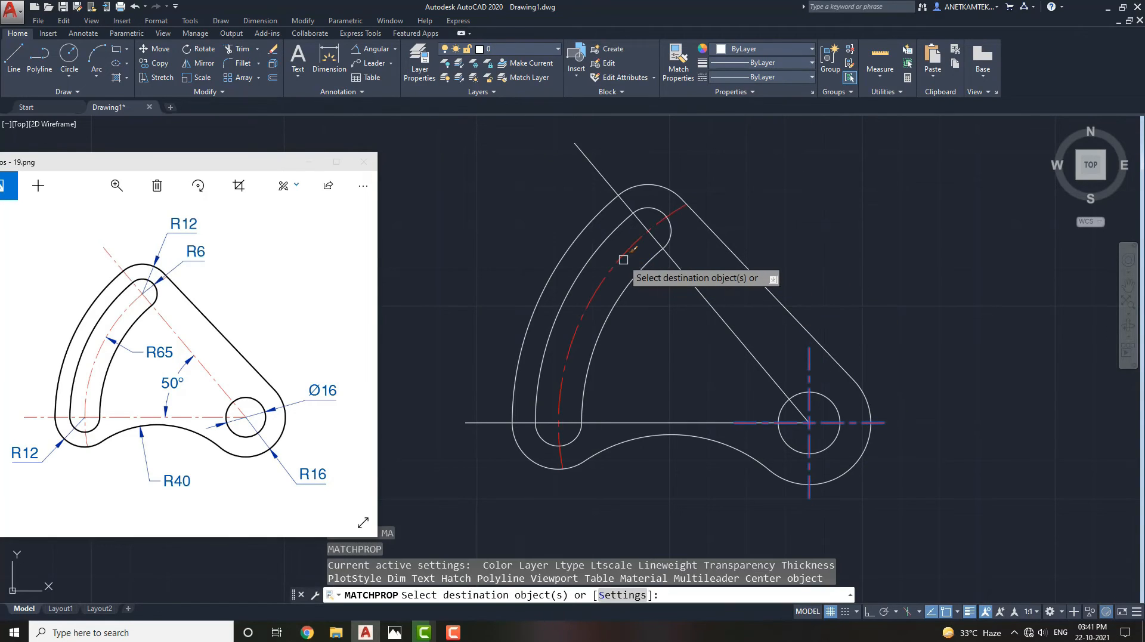
click(623, 258)
click(680, 266)
click(606, 423)
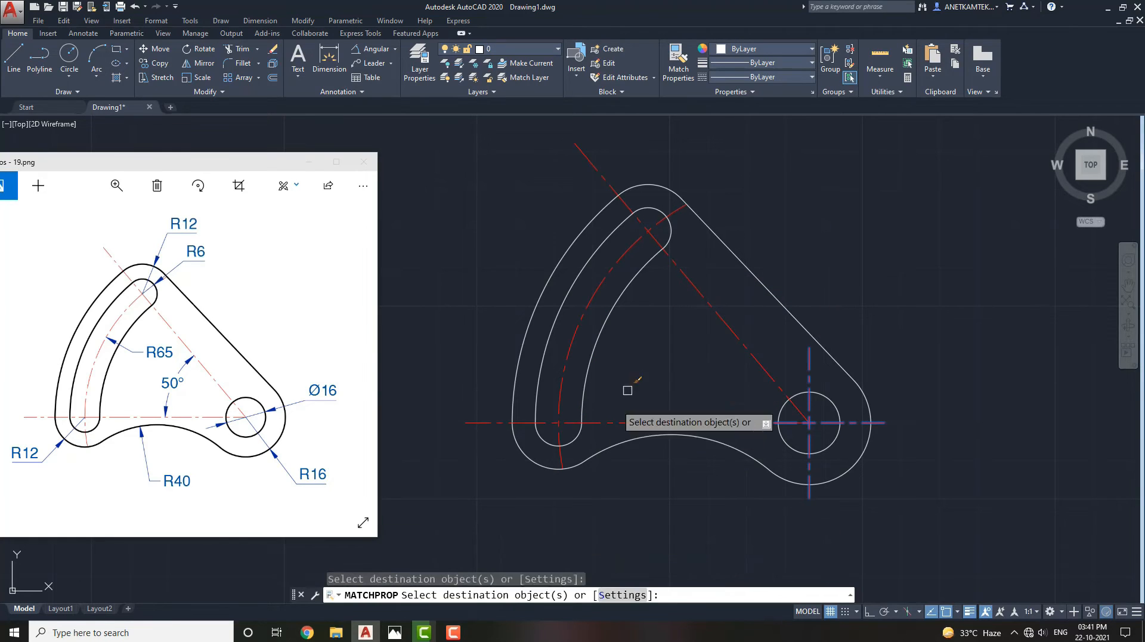
middle_drag(647, 380, 675, 376)
key(Escape)
middle_drag(750, 256, 755, 263)
middle_drag(704, 396, 717, 386)
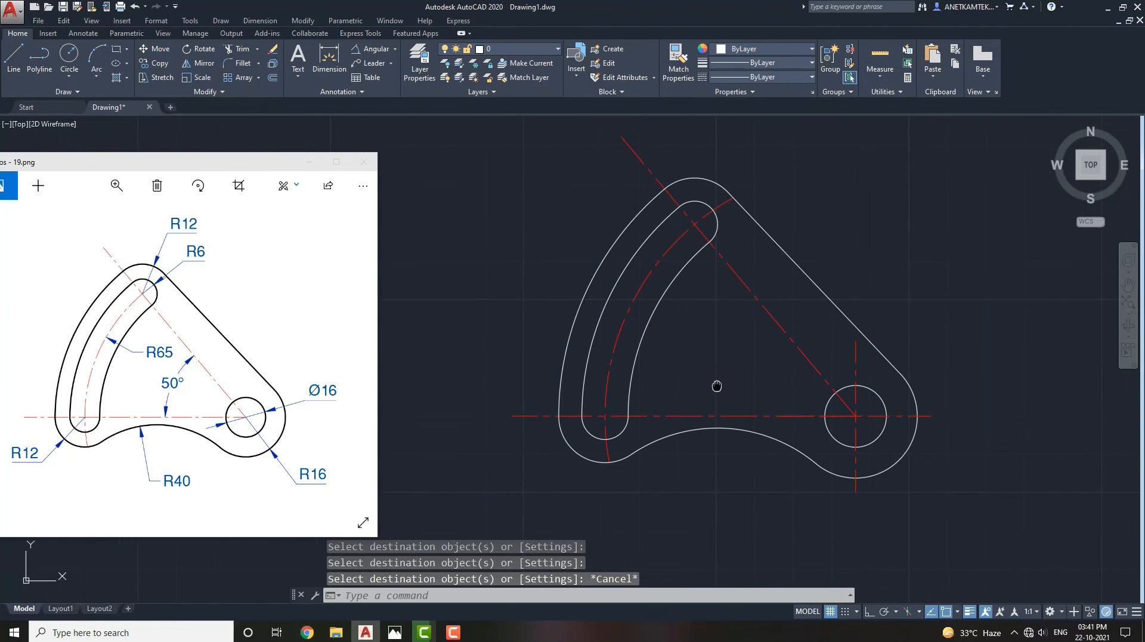
Set the lineweight of the bracket outline, the curved slot and the hub hole to 0.30 mm
click(677, 268)
click(645, 251)
click(705, 200)
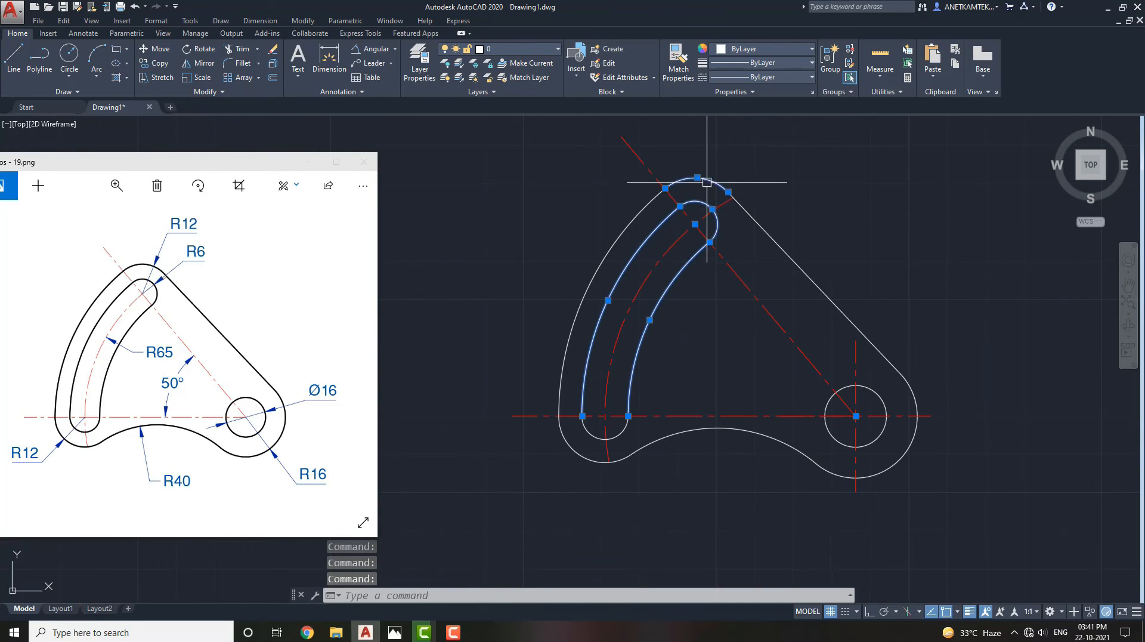
click(768, 251)
click(760, 226)
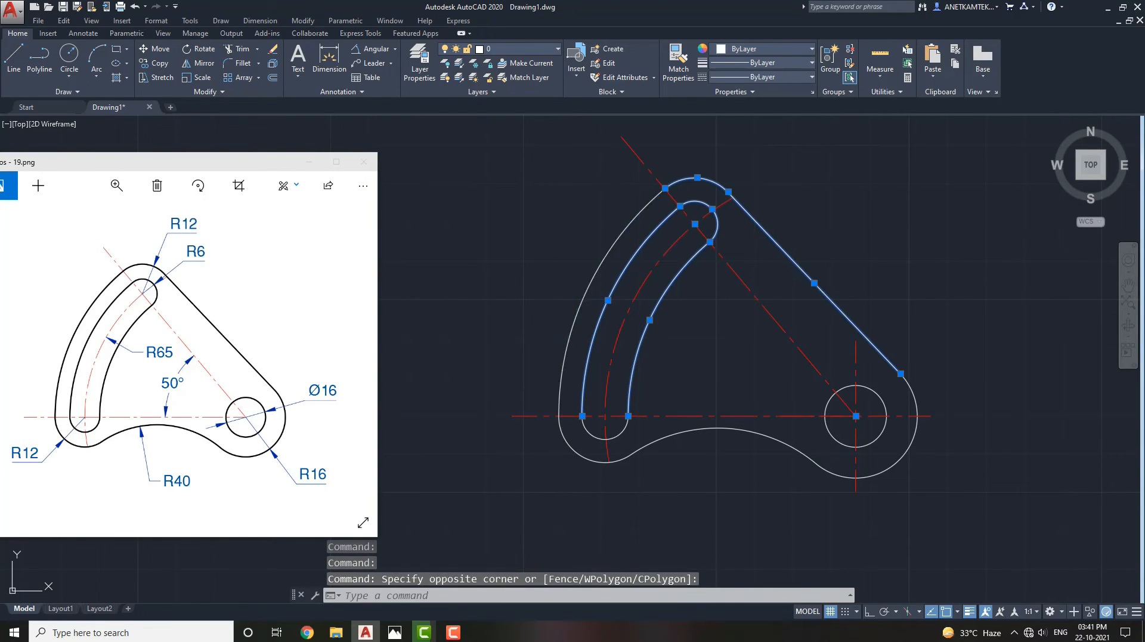
click(571, 332)
click(575, 449)
click(588, 434)
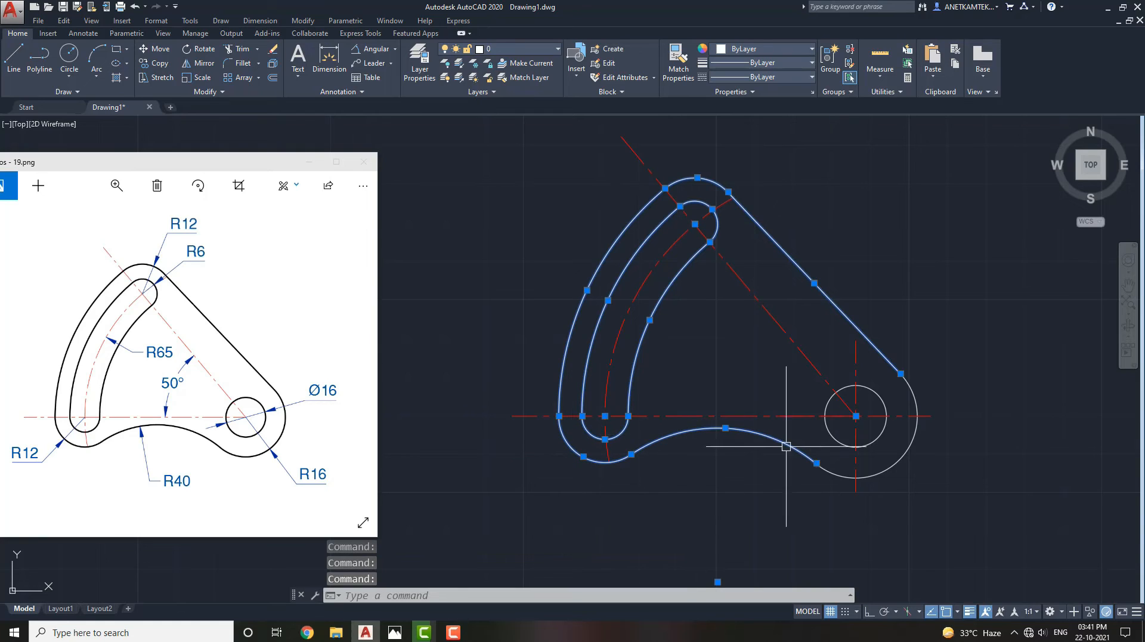
click(861, 479)
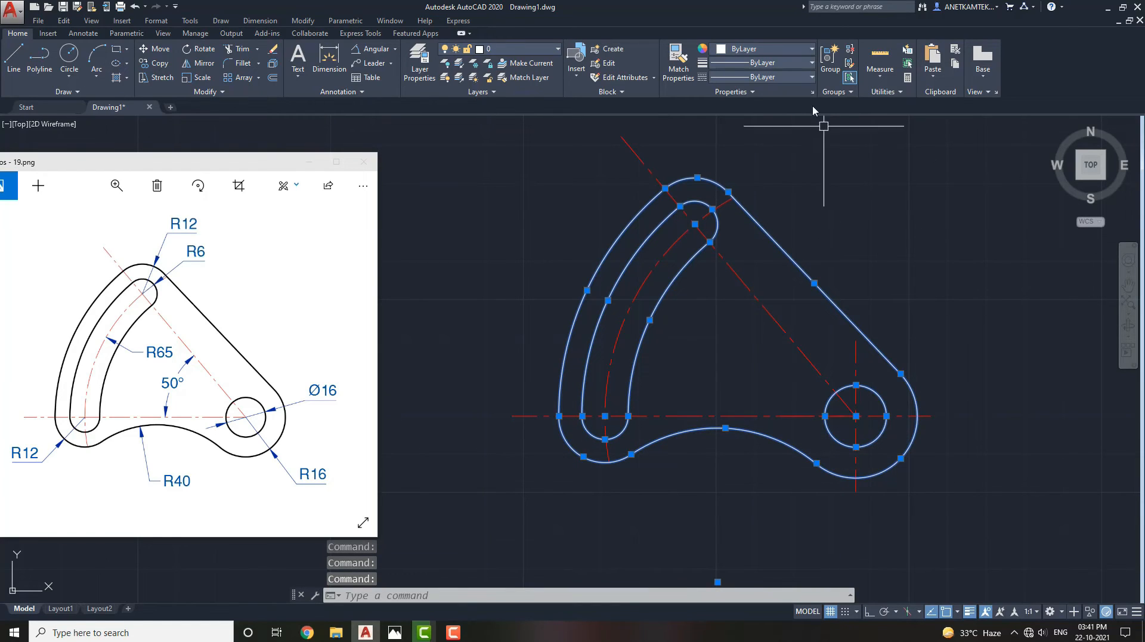
click(788, 63)
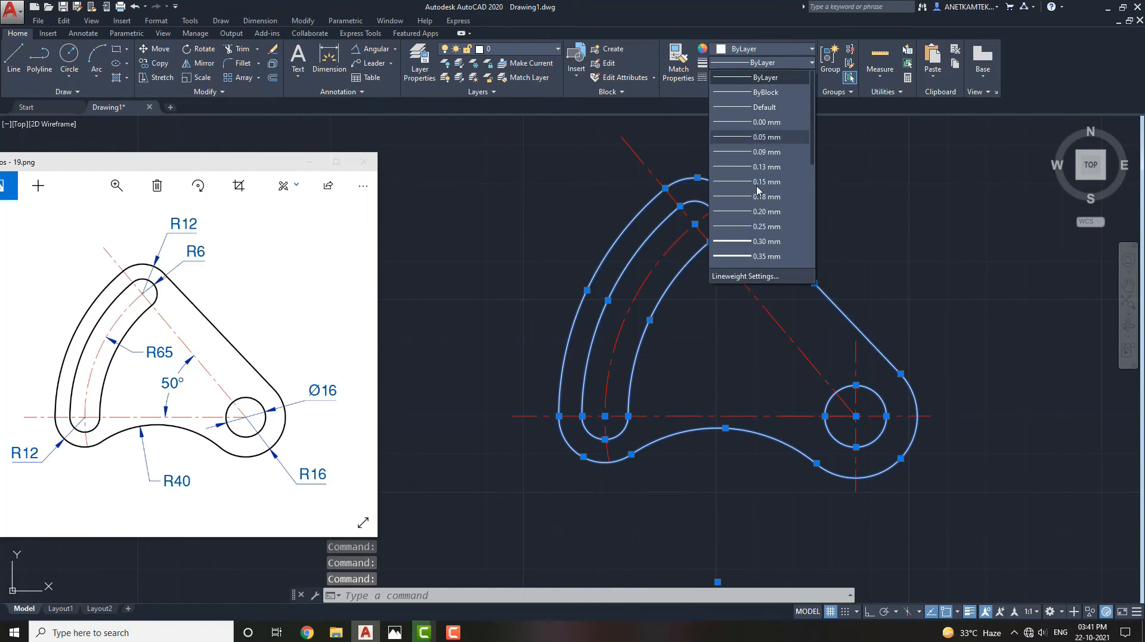
click(767, 242)
key(Escape)
scroll(841, 306, up, 2)
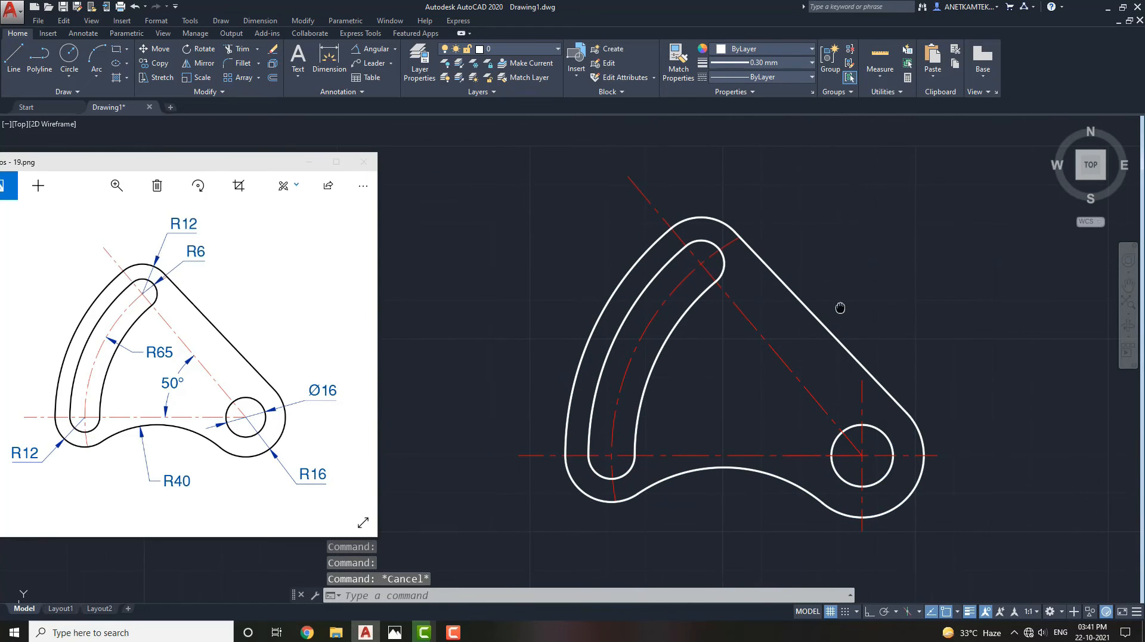
middle_drag(763, 351, 768, 343)
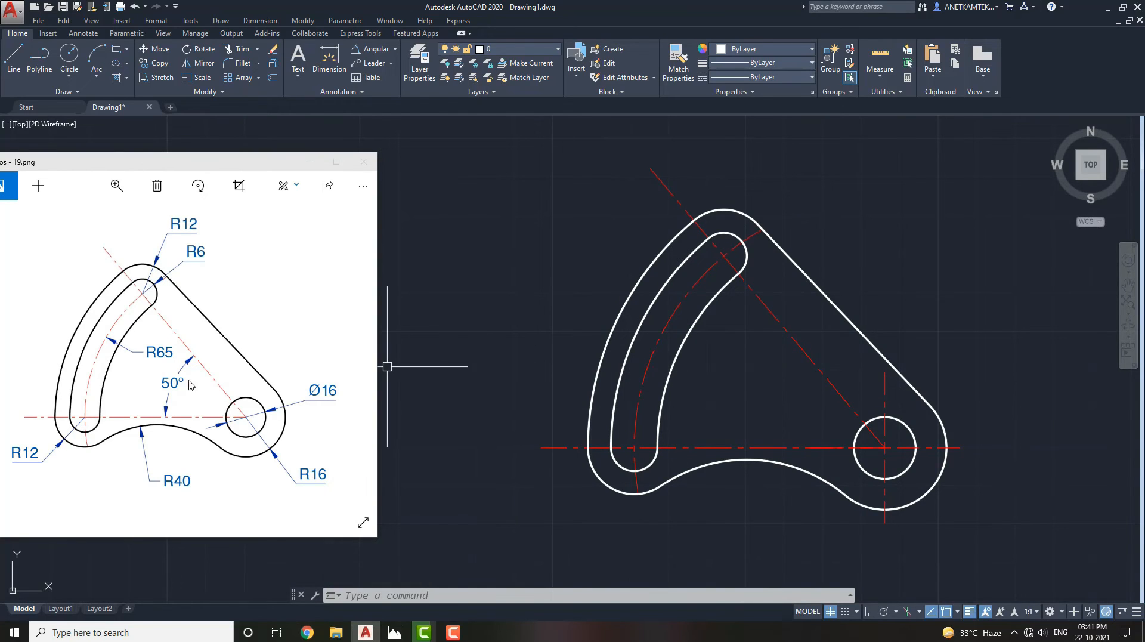
Add an angular dimension between the inclined and horizontal center lines, placed between the slot and the hub
click(396, 52)
click(381, 131)
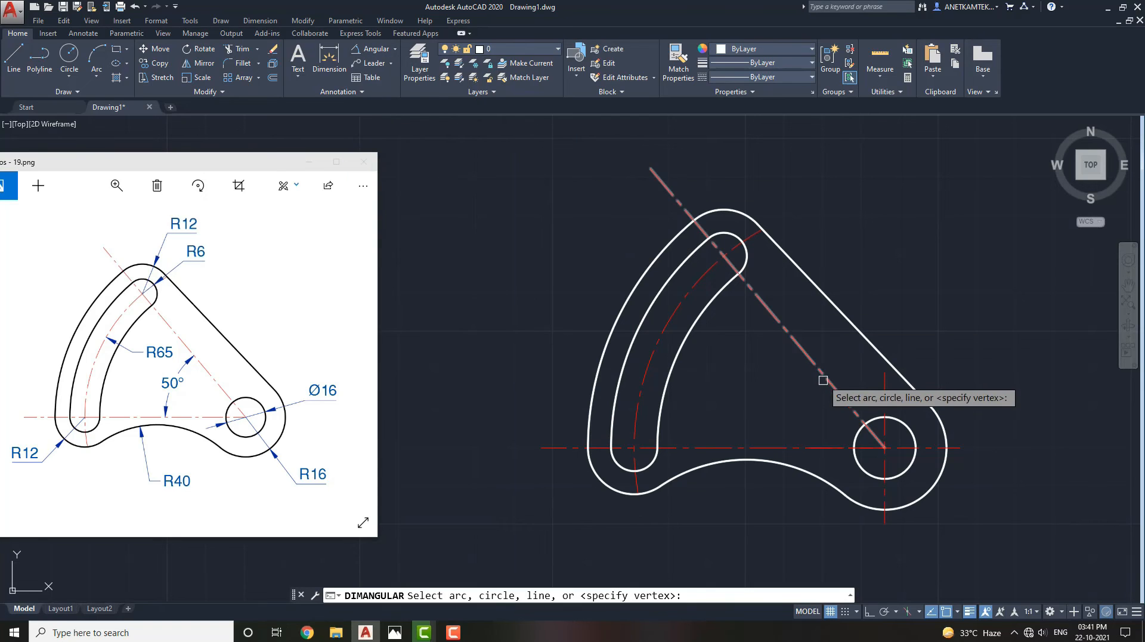
click(823, 380)
click(778, 447)
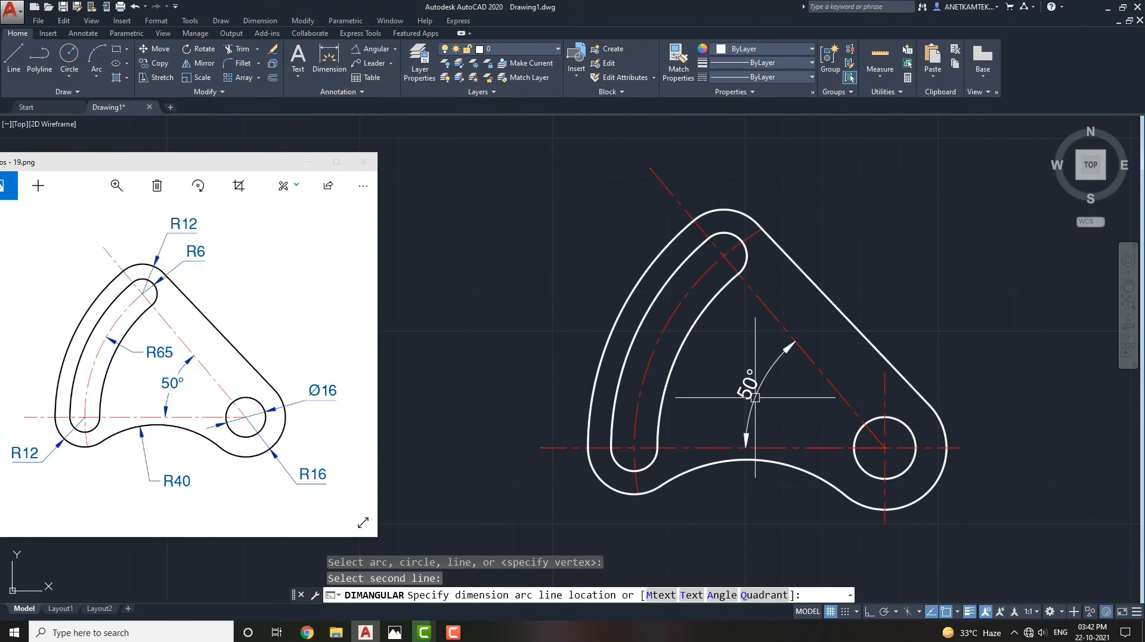
click(755, 397)
mouse_move(736, 396)
middle_down()
mouse_move(682, 388)
mouse_move(709, 398)
middle_up()
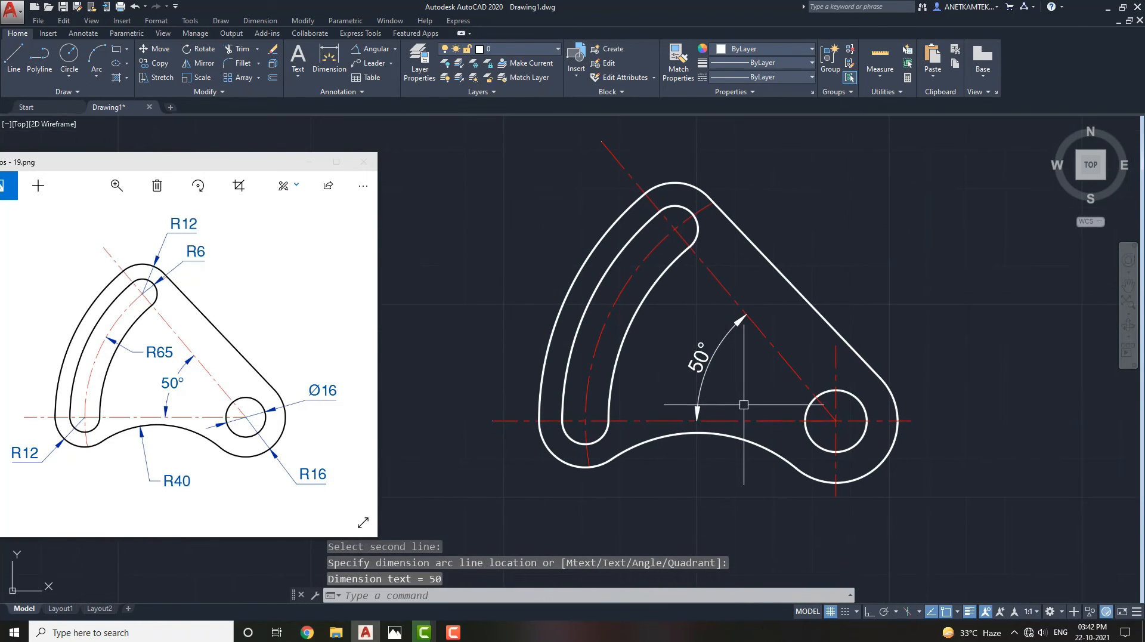
Add a radius dimension to the slot's central arc, with its text placed inside the bracket beside the slot
click(395, 49)
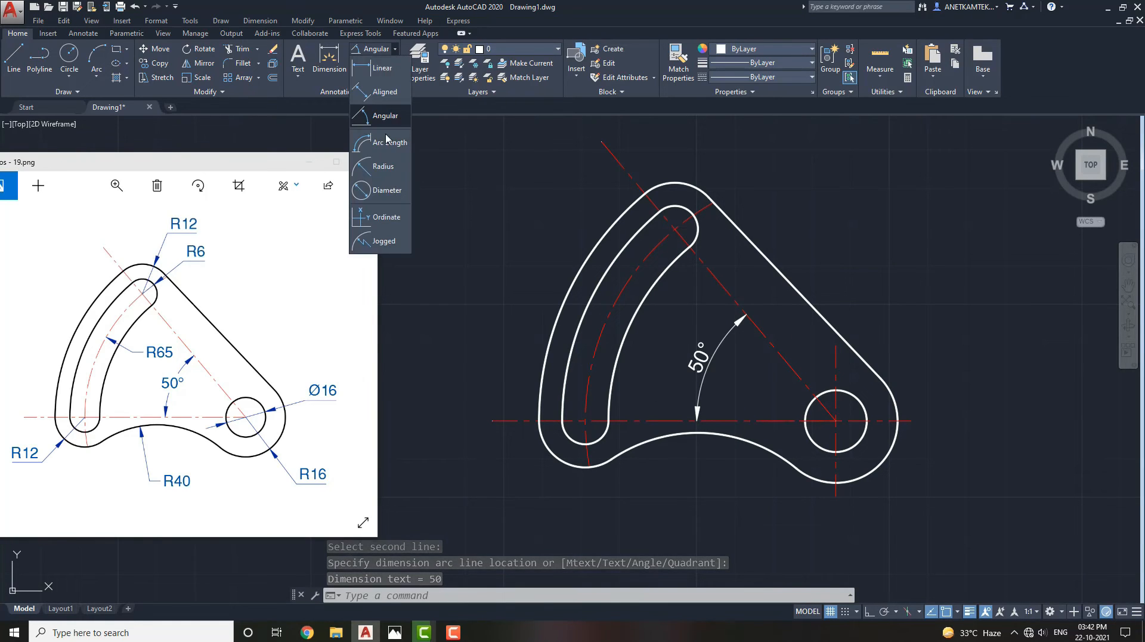
click(384, 167)
click(614, 304)
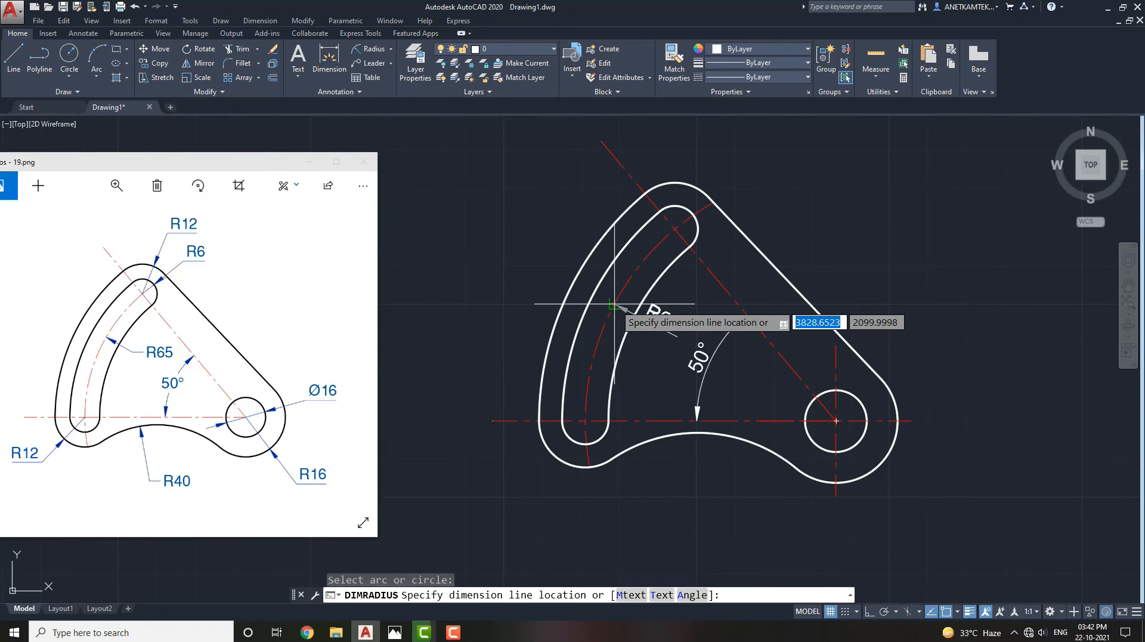
click(665, 322)
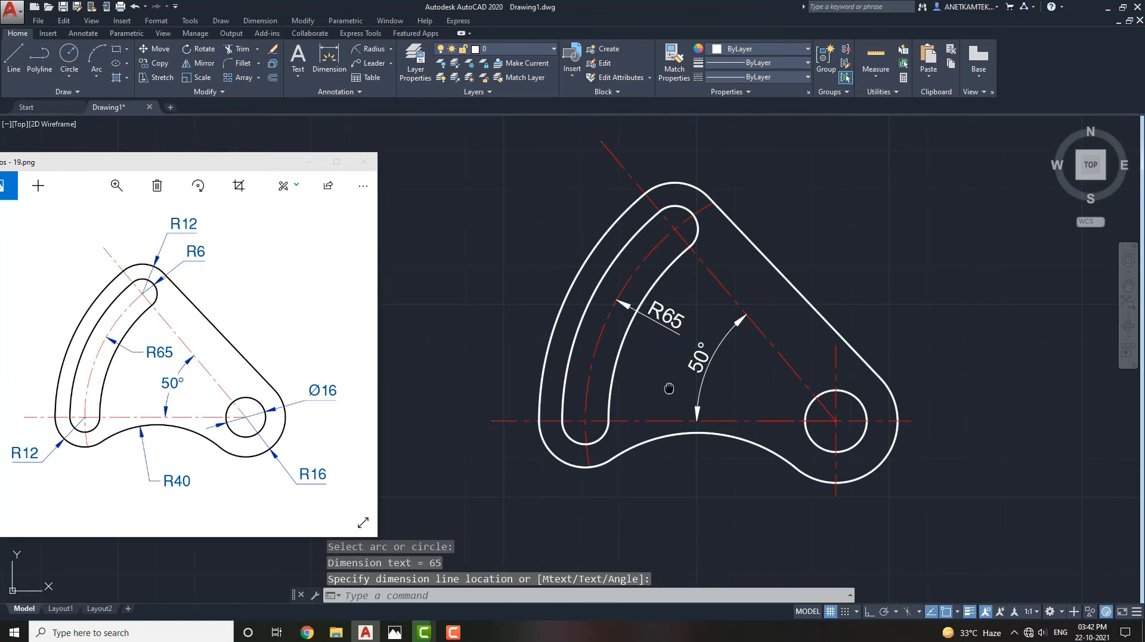
Add radius dimensions to the outer arcs around the slot's lower and upper ends, placing both texts outside the bracket
middle_drag(624, 441, 681, 419)
key(Return)
click(621, 443)
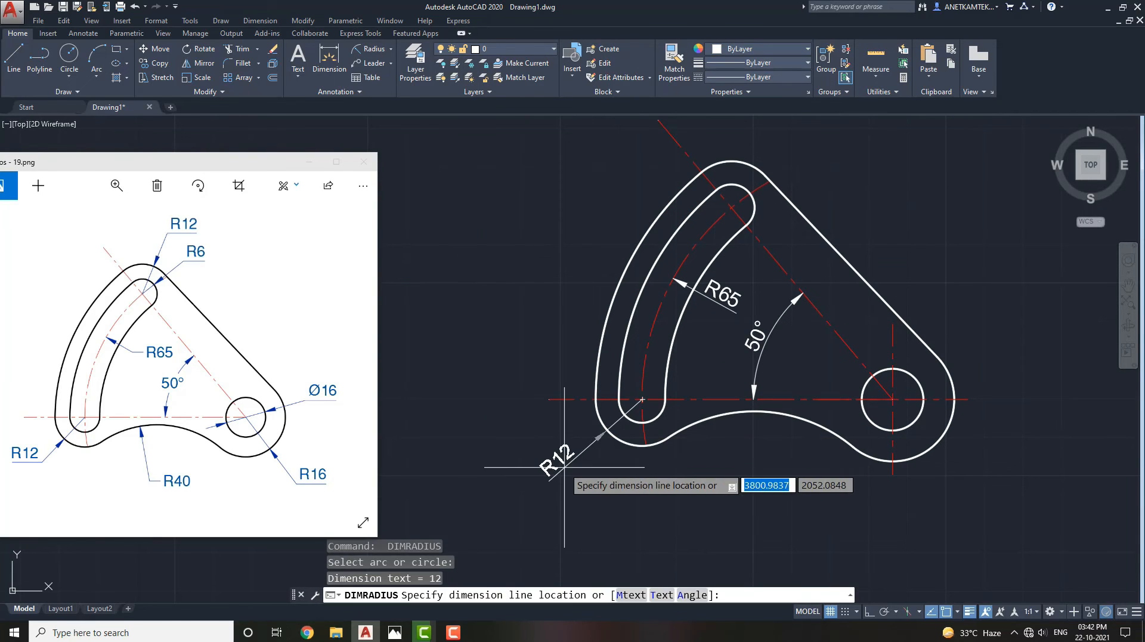
click(565, 467)
middle_drag(565, 467, 534, 553)
key(Return)
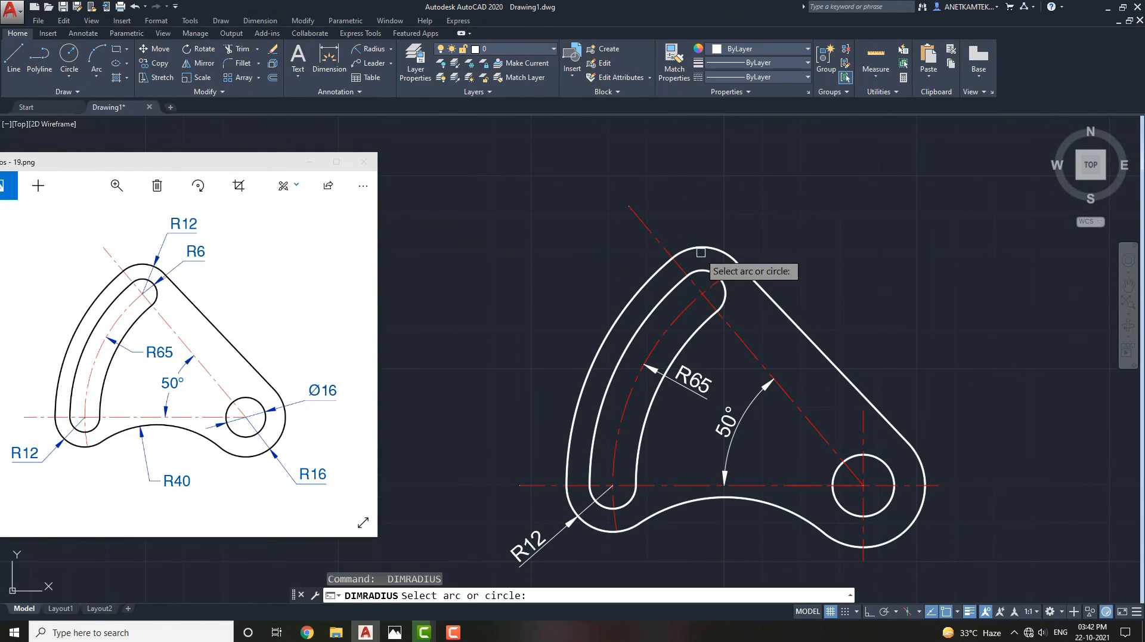
click(706, 249)
click(704, 287)
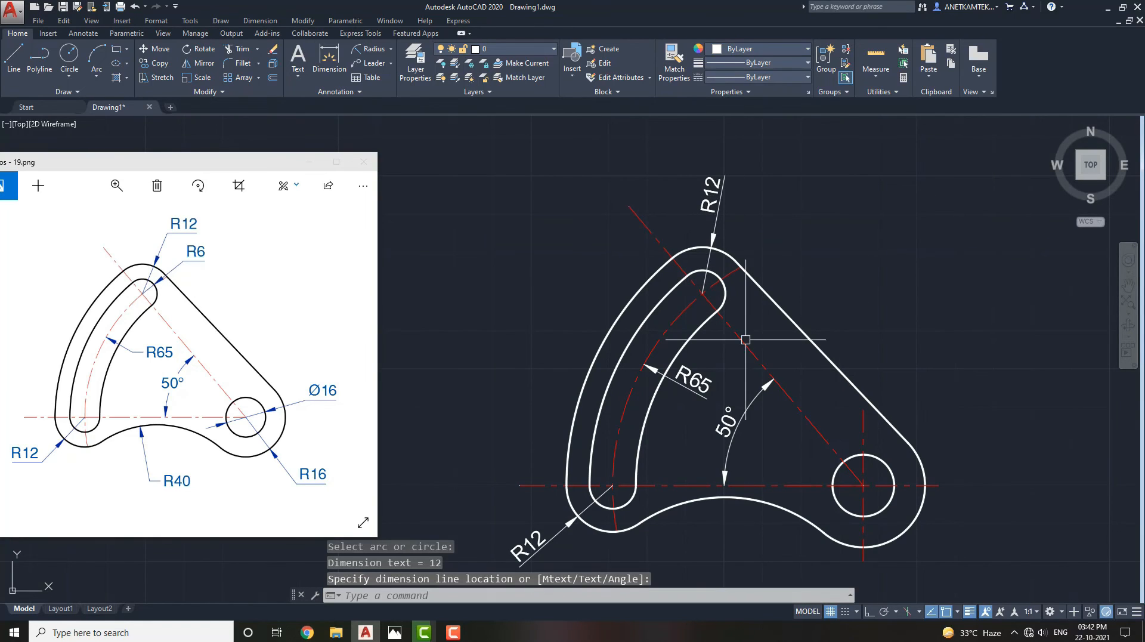
Add radius dimensions to the hub's outer arc and the concave lower edge, placing both texts outside the outline
mouse_move(746, 341)
middle_down()
mouse_move(734, 278)
mouse_move(720, 303)
middle_up()
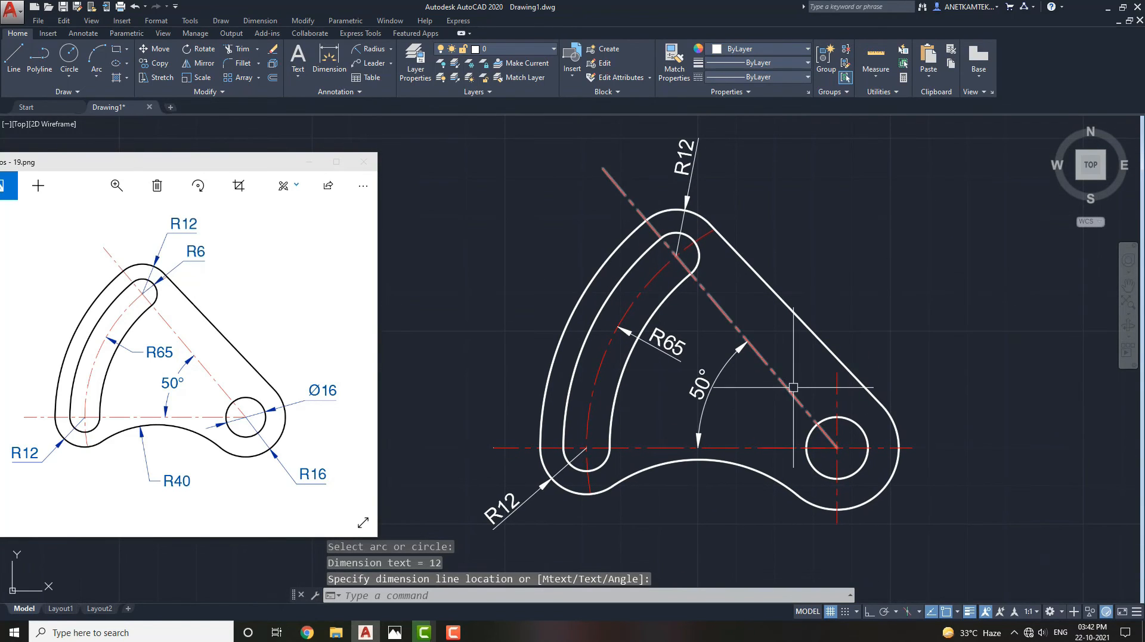
key(Return)
click(894, 490)
click(933, 536)
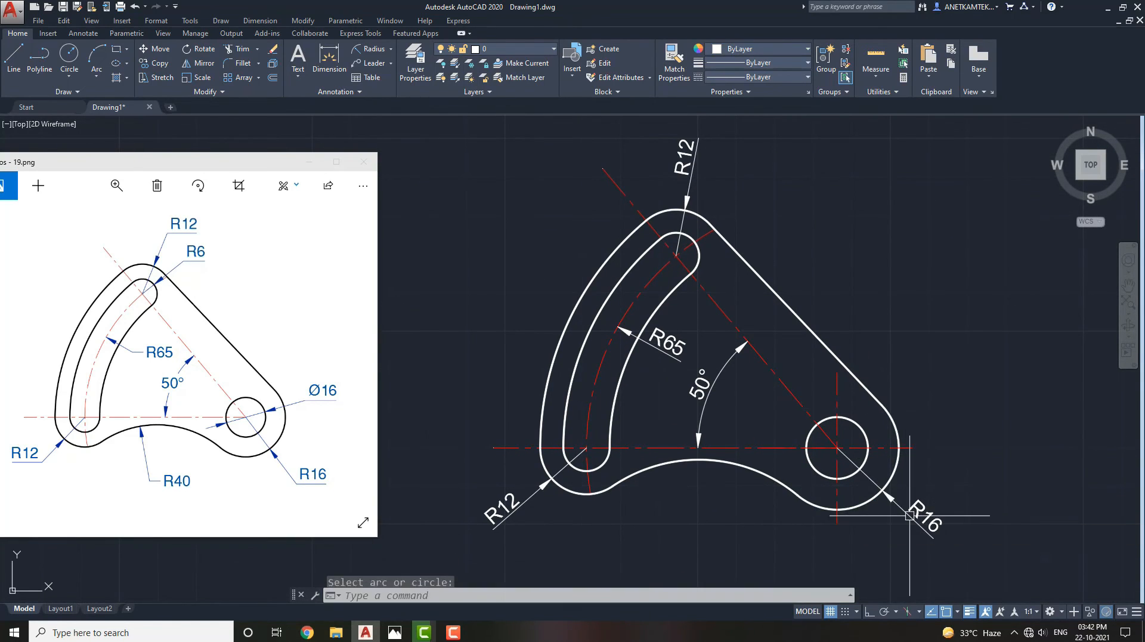
middle_drag(822, 477, 846, 465)
key(Return)
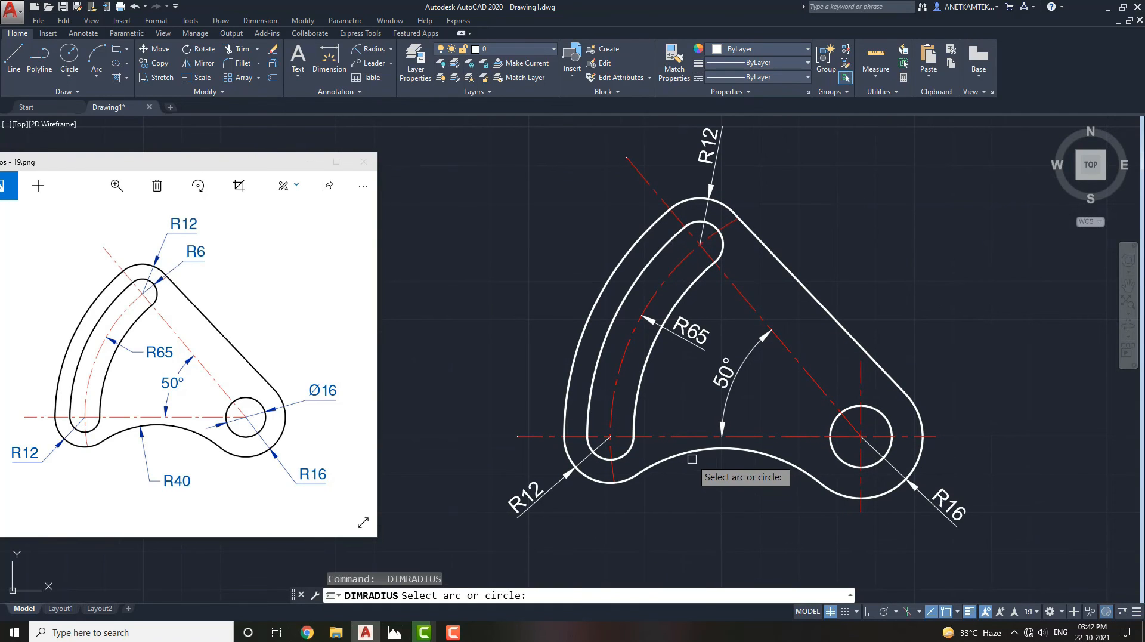
click(690, 455)
click(695, 474)
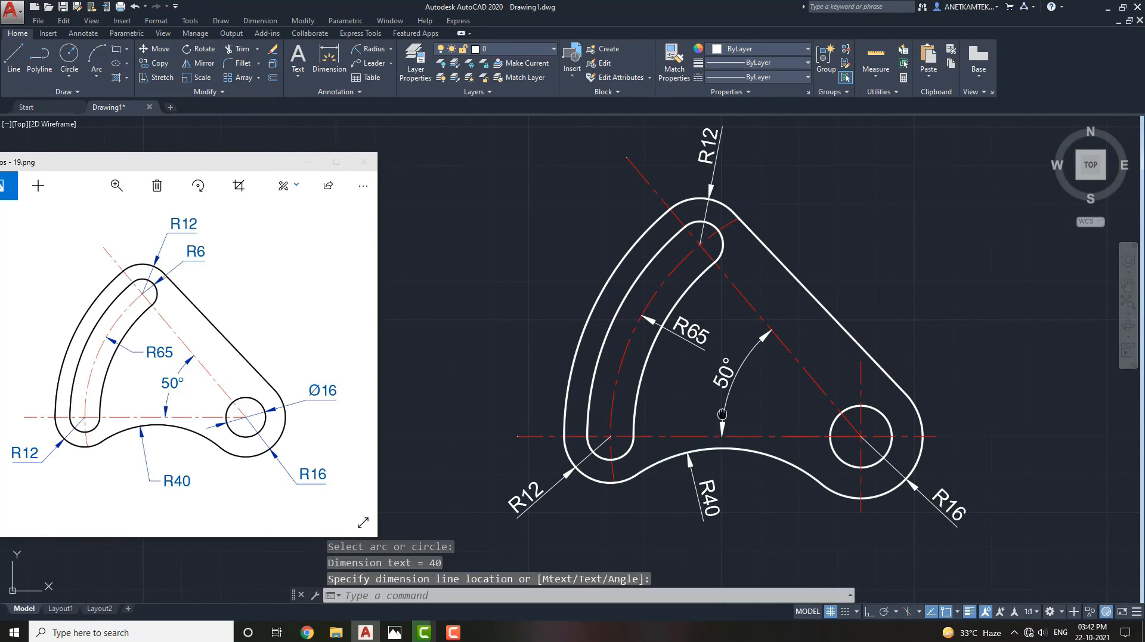
Add a diameter dimension to the hub hole, with its text placed outside the outline to the upper right of the hub
mouse_move(723, 415)
middle_down()
mouse_move(727, 435)
mouse_move(725, 426)
middle_up()
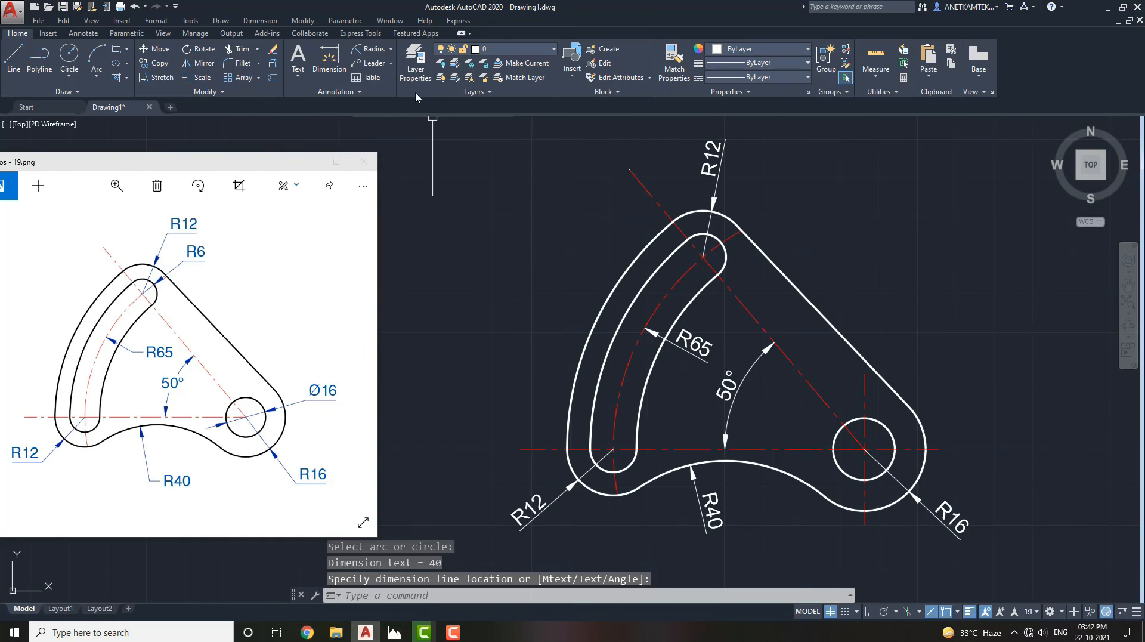
click(391, 57)
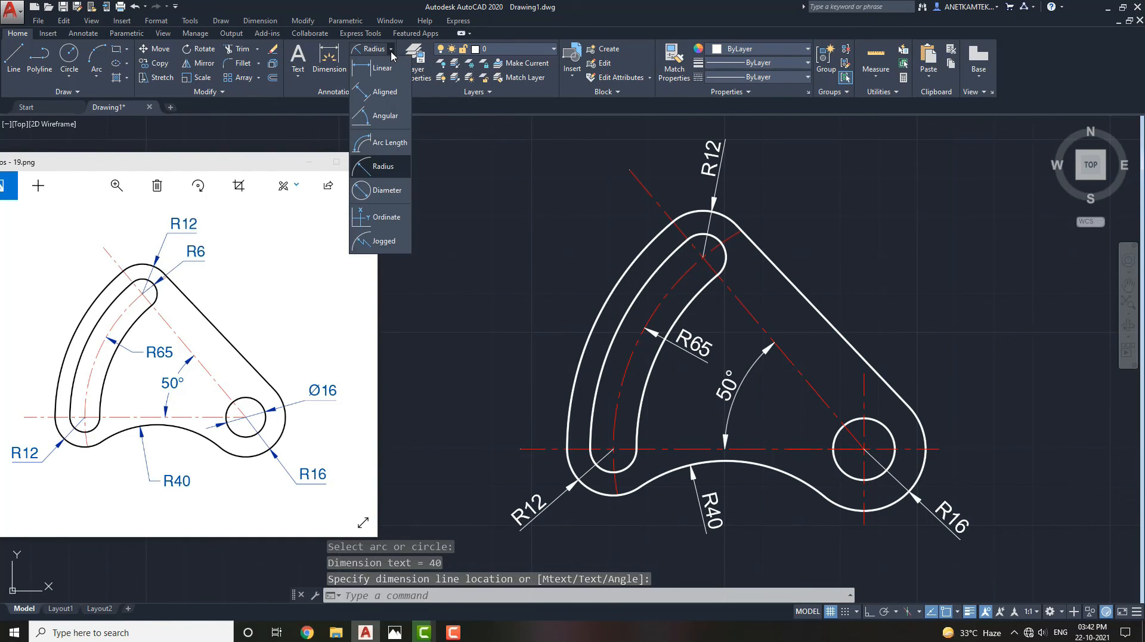
click(384, 194)
click(835, 438)
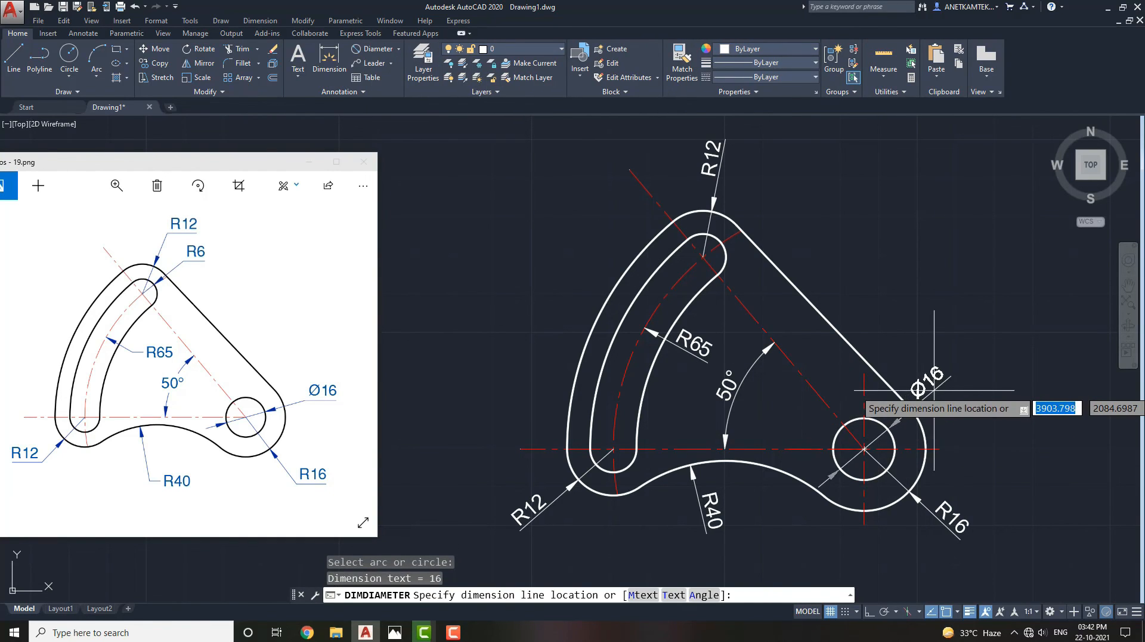
click(948, 385)
Add a radius dimension to the slot's upper end arc, with its text placed outside the bracket's sloping edge
middle_drag(742, 325, 753, 333)
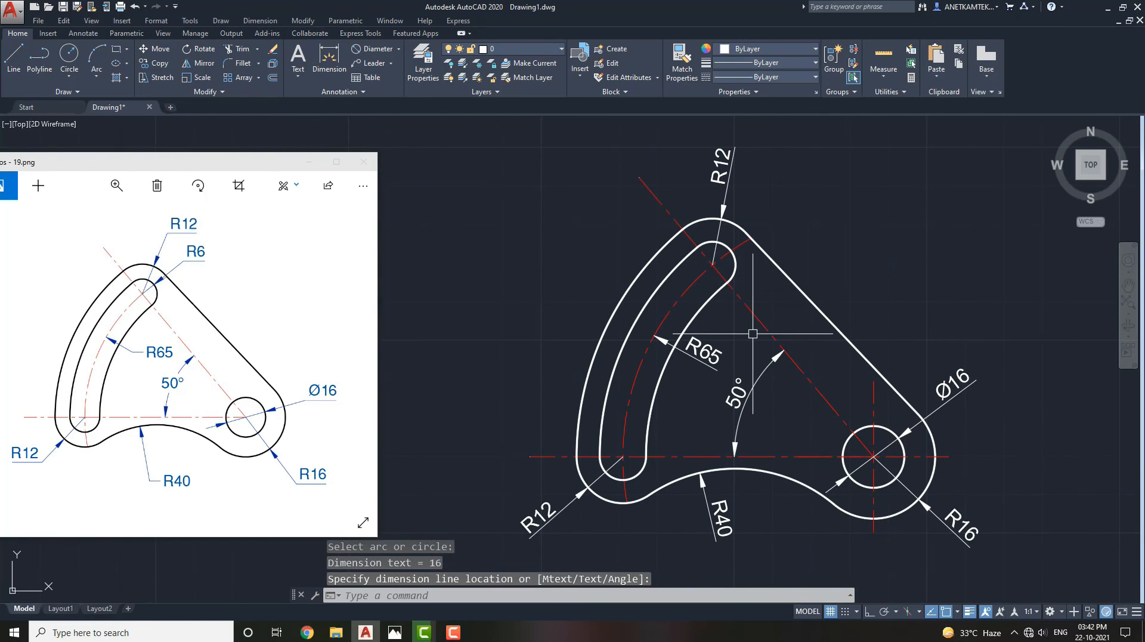
click(398, 55)
click(376, 173)
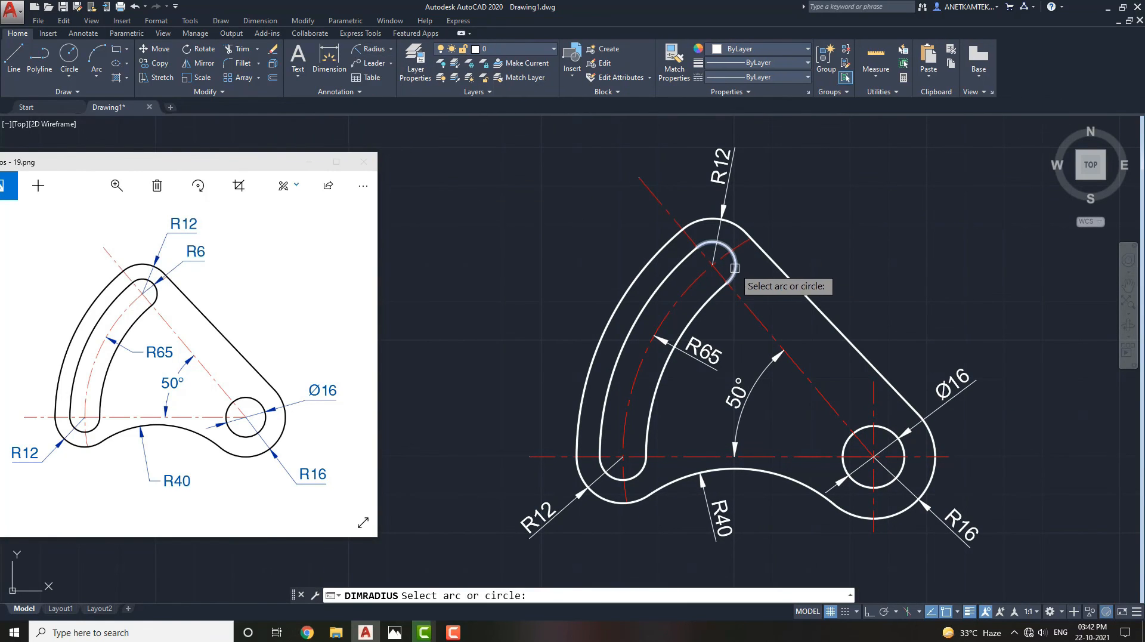
click(735, 268)
click(793, 240)
scroll(743, 244, down, 1)
mouse_move(755, 276)
middle_down()
mouse_move(713, 269)
mouse_move(724, 272)
middle_up()
scroll(728, 276, up, 1)
key(Escape)
key(Escape)
key(Escape)
mouse_move(999, 429)
middle_down()
mouse_move(991, 440)
mouse_move(1000, 433)
middle_up()
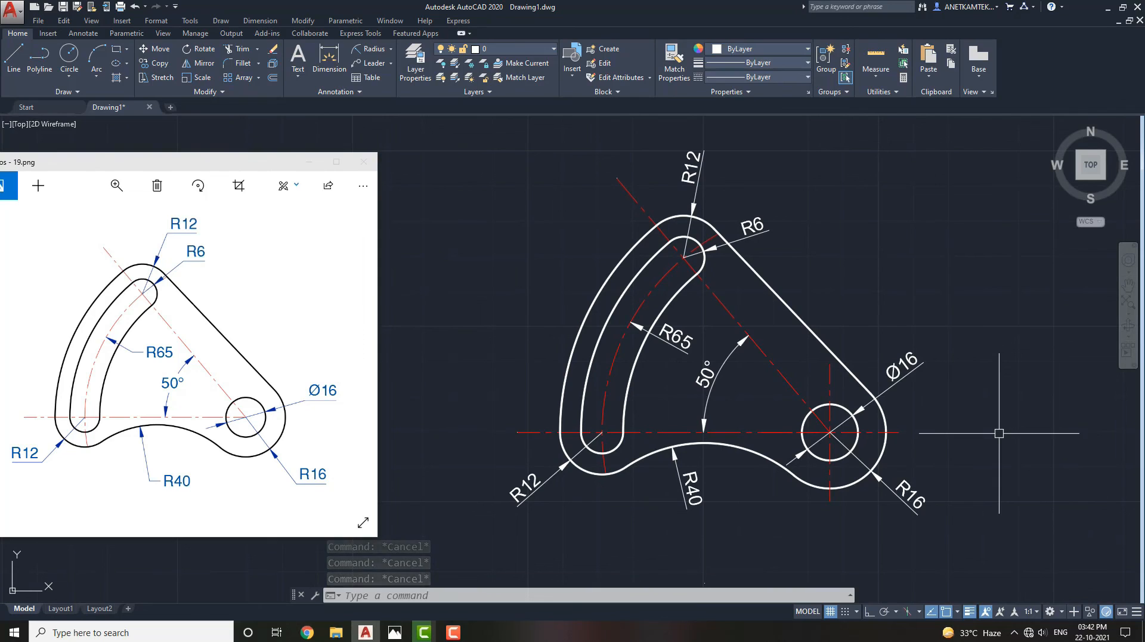